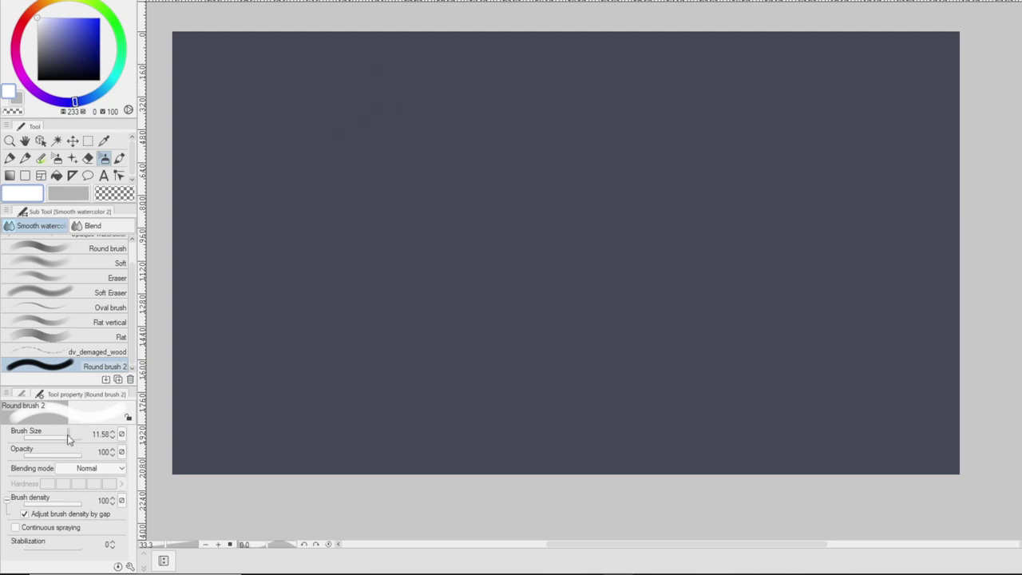
Step: Enlarge Round brush 2 from 11.58 to 18.91, then paint white test strokes and clear them
{"action": "left_click_drag", "start_coordinate": [68, 438], "coordinate": [72, 438]}
{"action": "left_click_drag", "start_coordinate": [401, 79], "coordinate": [273, 171]}
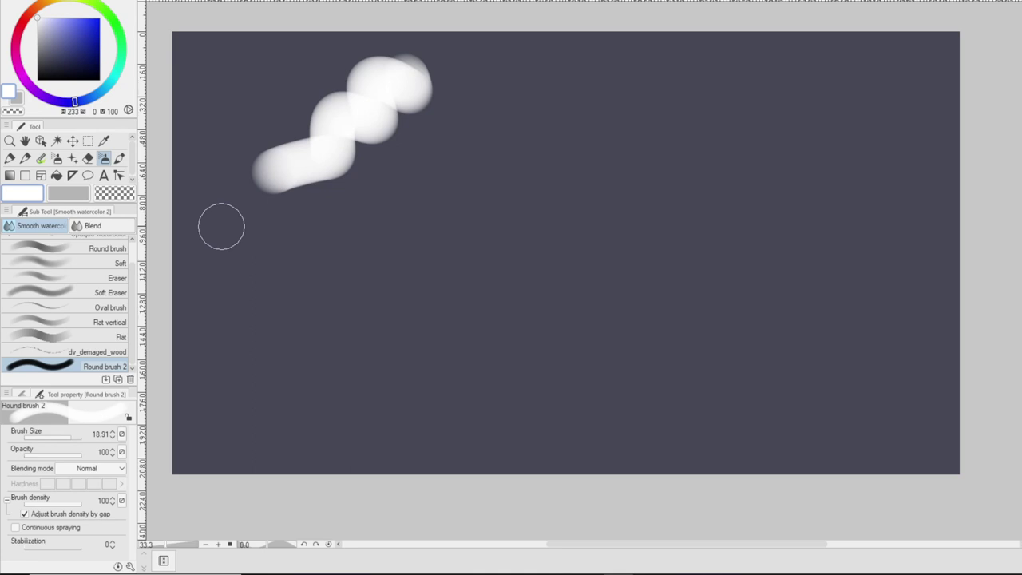
{"action": "key", "text": "ctrl+z"}
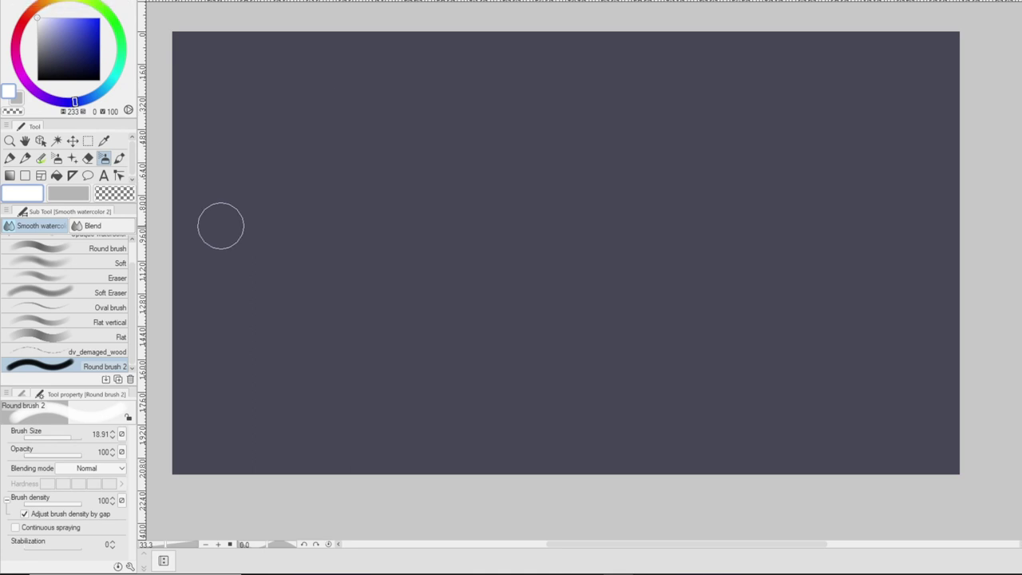
{"action": "left_click_drag", "start_coordinate": [387, 73], "coordinate": [315, 195]}
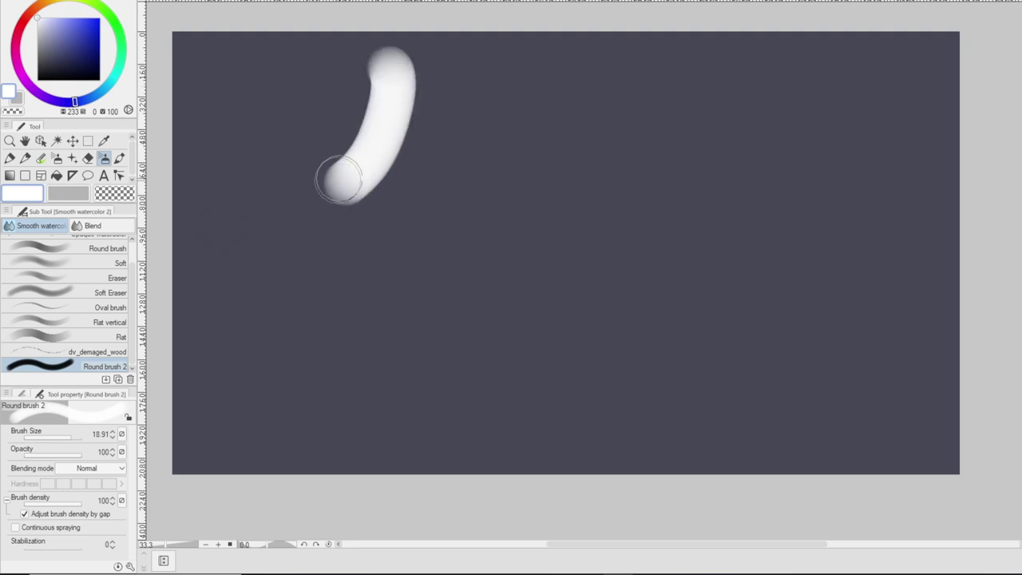
{"action": "left_click_drag", "start_coordinate": [399, 93], "coordinate": [412, 220]}
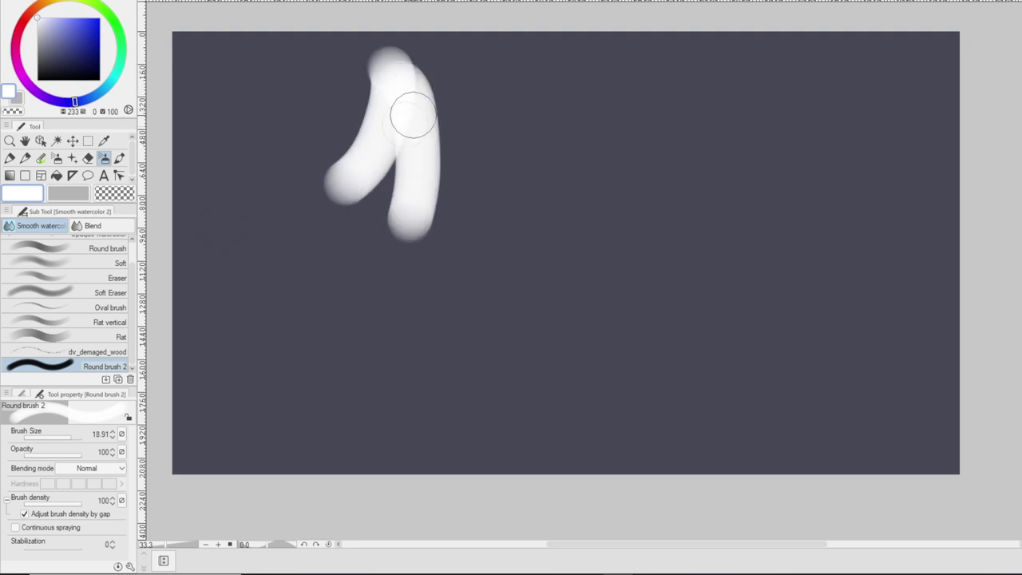
{"action": "left_click_drag", "start_coordinate": [409, 110], "coordinate": [549, 246]}
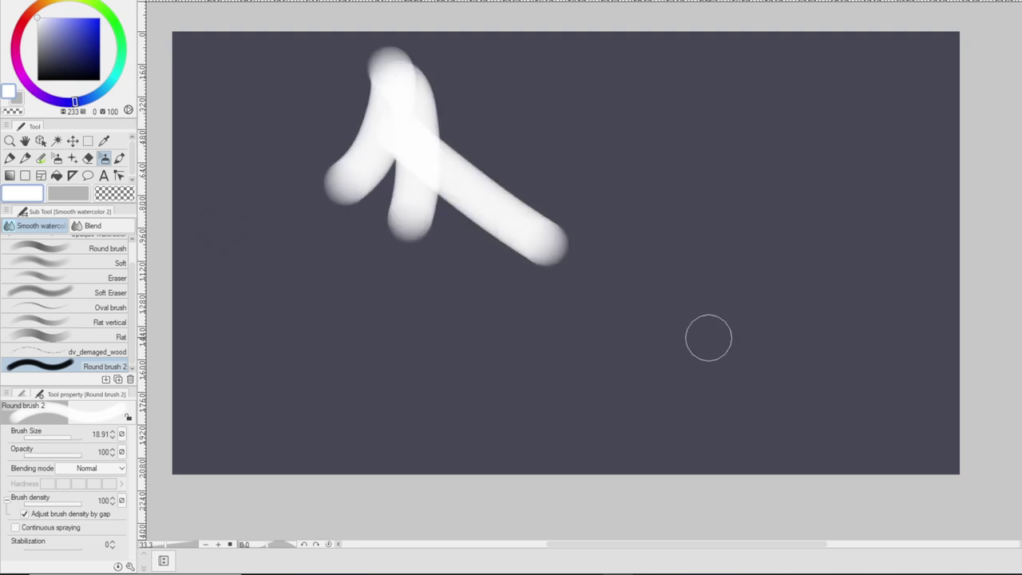
{"action": "key", "text": "Delete"}
Step: Paint zigzag and hook-shaped test strokes at size 18.91, then clear the canvas
{"action": "mouse_move", "coordinate": [527, 64]}
{"action": "left_mouse_down"}
{"action": "mouse_move", "coordinate": [548, 82]}
{"action": "mouse_move", "coordinate": [536, 136]}
{"action": "mouse_move", "coordinate": [372, 167]}
{"action": "mouse_move", "coordinate": [242, 232]}
{"action": "left_mouse_up"}
{"action": "mouse_move", "coordinate": [650, 92]}
{"action": "left_mouse_down"}
{"action": "mouse_move", "coordinate": [715, 144]}
{"action": "mouse_move", "coordinate": [409, 128]}
{"action": "left_mouse_up"}
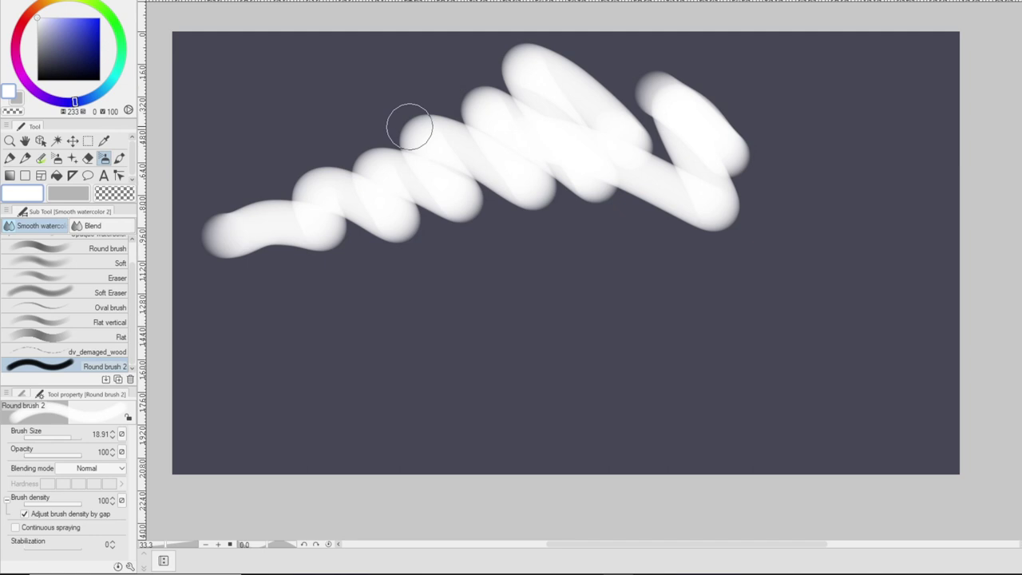
{"action": "key", "text": "Delete"}
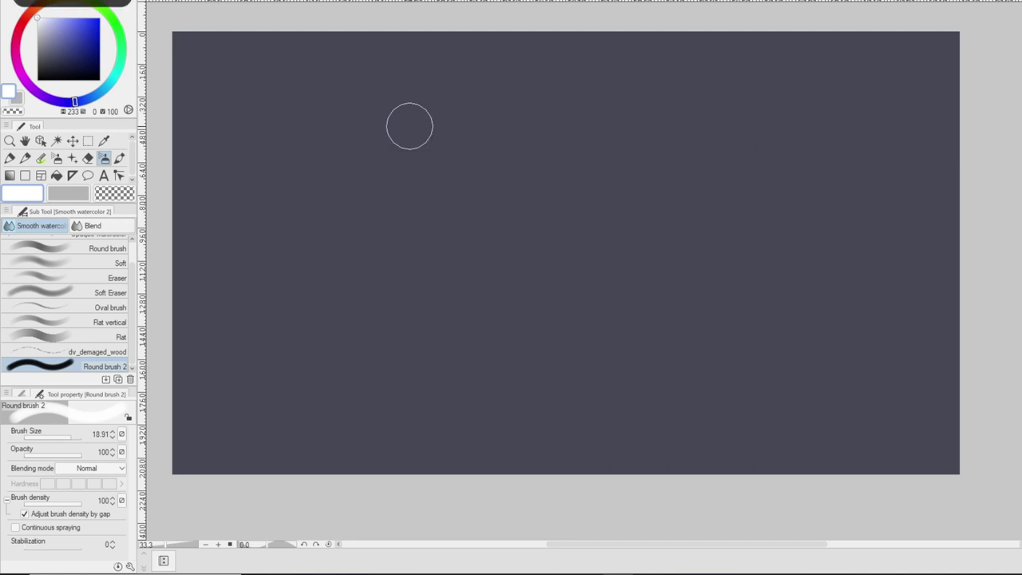
{"action": "left_click_drag", "start_coordinate": [643, 137], "coordinate": [568, 235]}
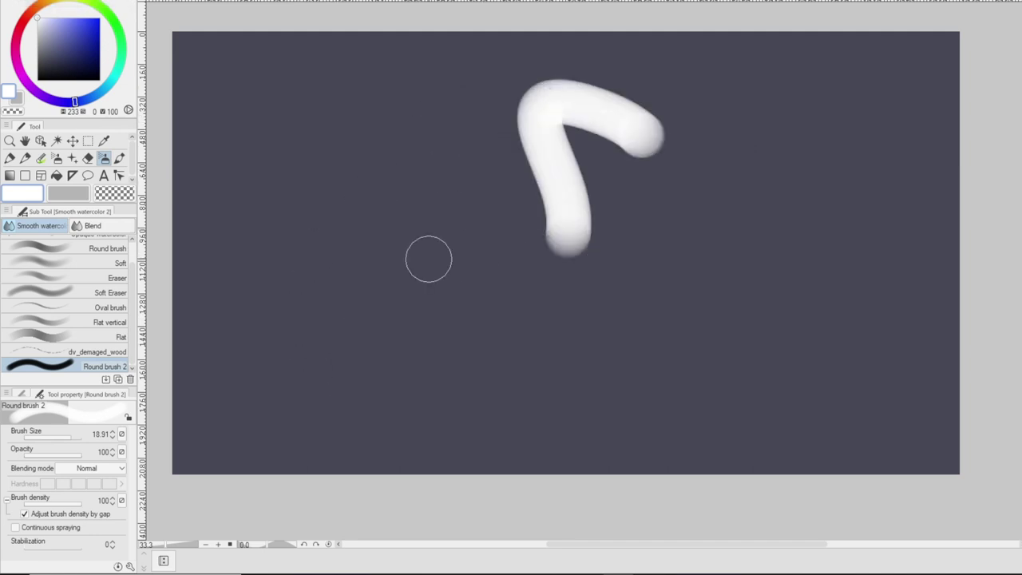
{"action": "key", "text": "Delete"}
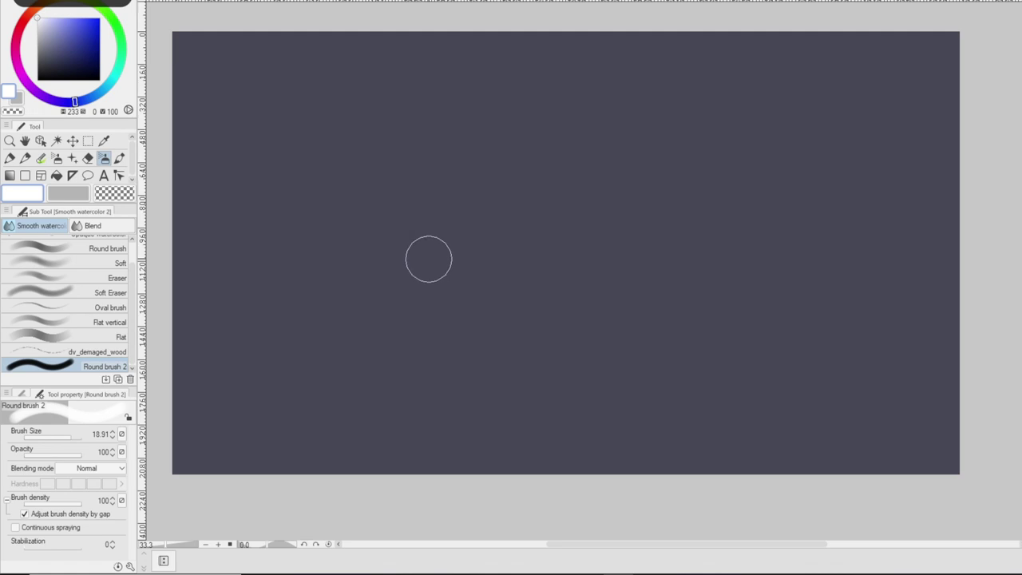
{"action": "left_click", "coordinate": [25, 514]}
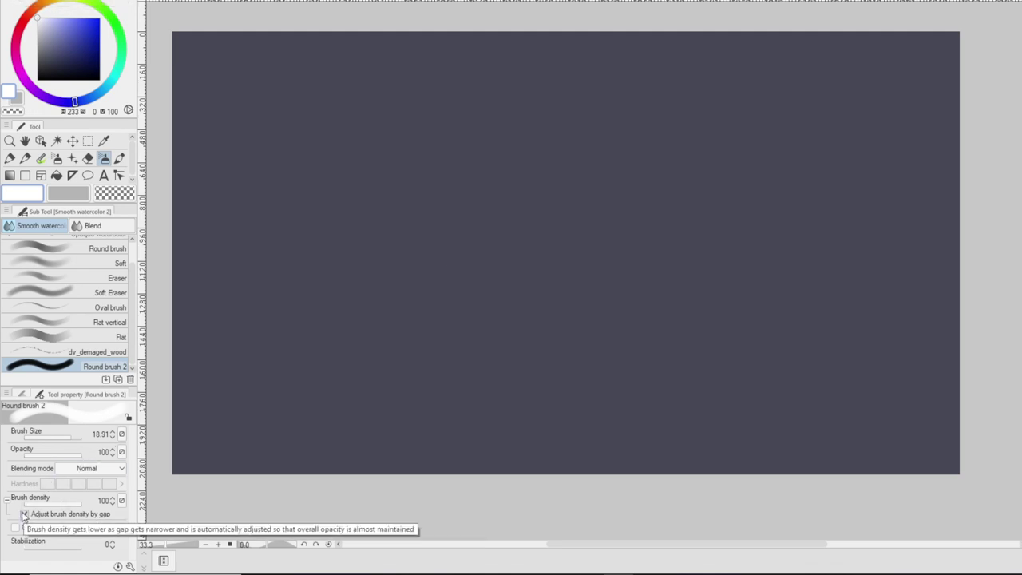
{"action": "mouse_move", "coordinate": [826, 173]}
{"action": "left_mouse_down"}
{"action": "mouse_move", "coordinate": [746, 212]}
{"action": "mouse_move", "coordinate": [397, 277]}
{"action": "left_mouse_up"}
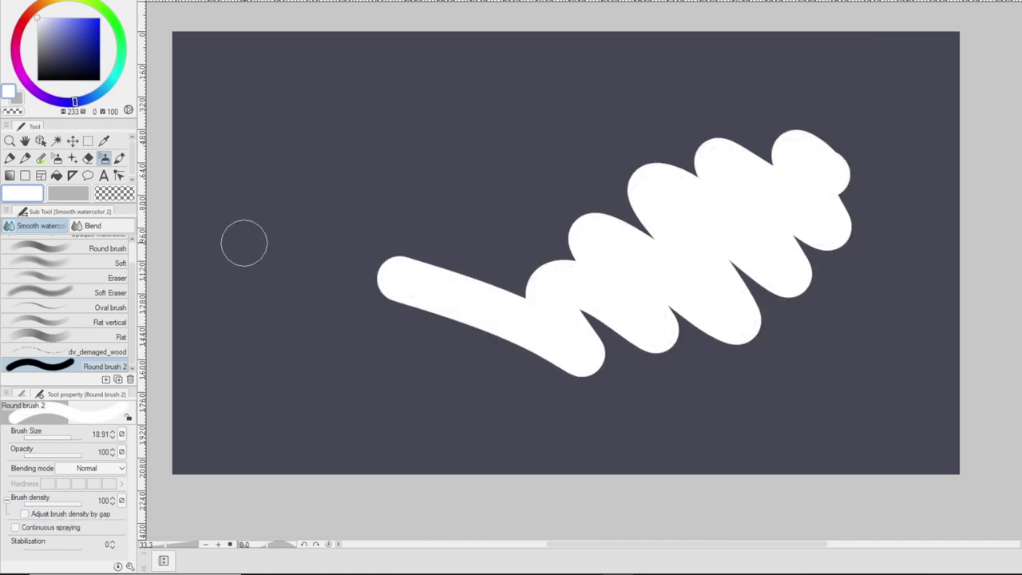
{"action": "key", "text": "ctrl+z"}
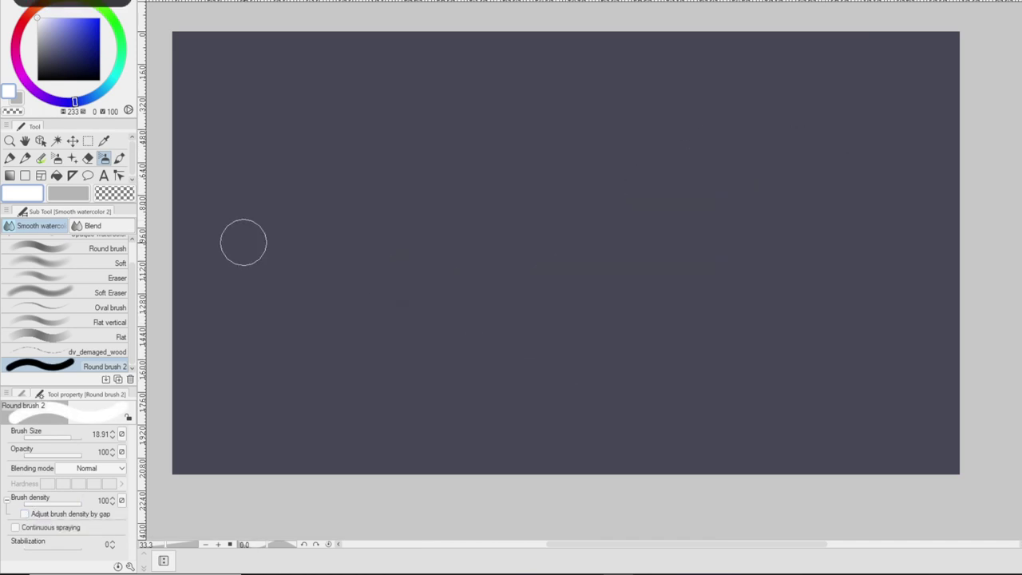
{"action": "left_click", "coordinate": [26, 515]}
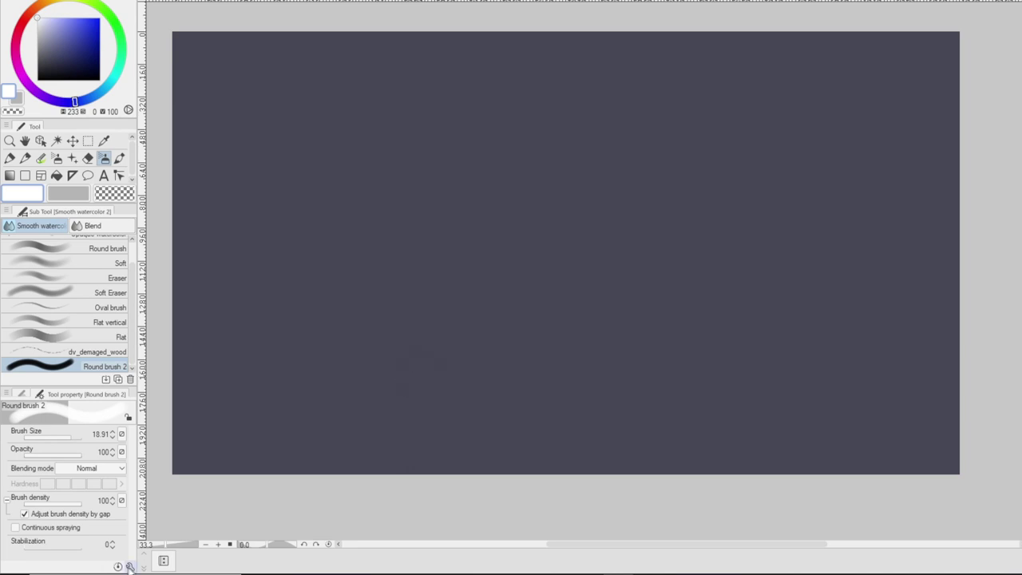
{"action": "left_click", "coordinate": [129, 566]}
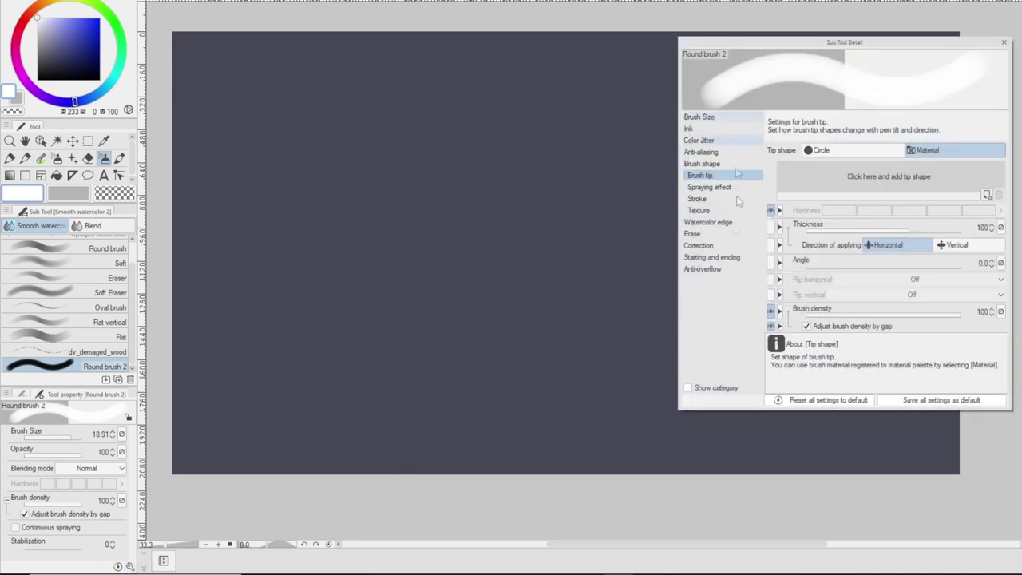
{"action": "left_click", "coordinate": [1004, 45]}
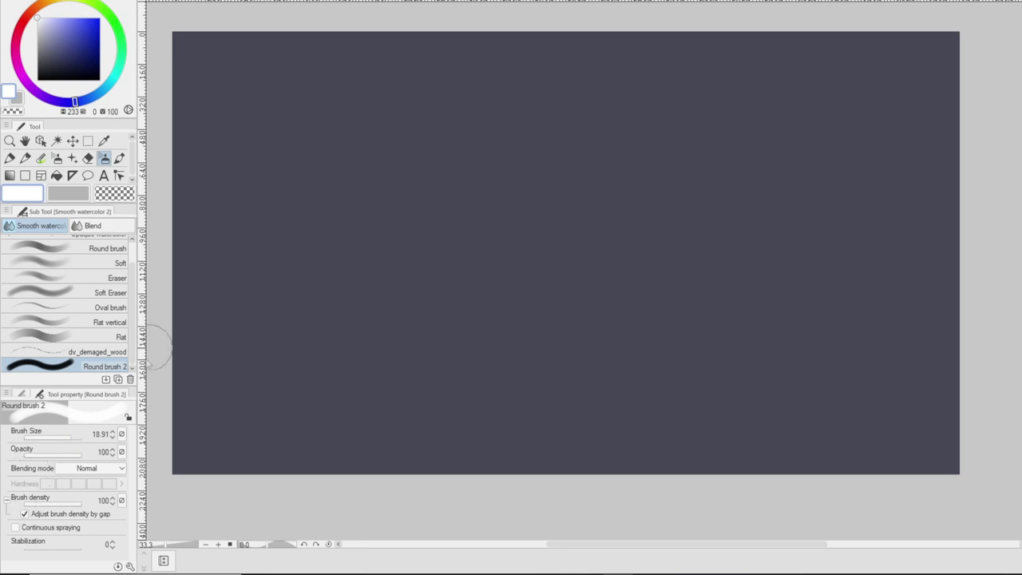
{"action": "left_click", "coordinate": [121, 435]}
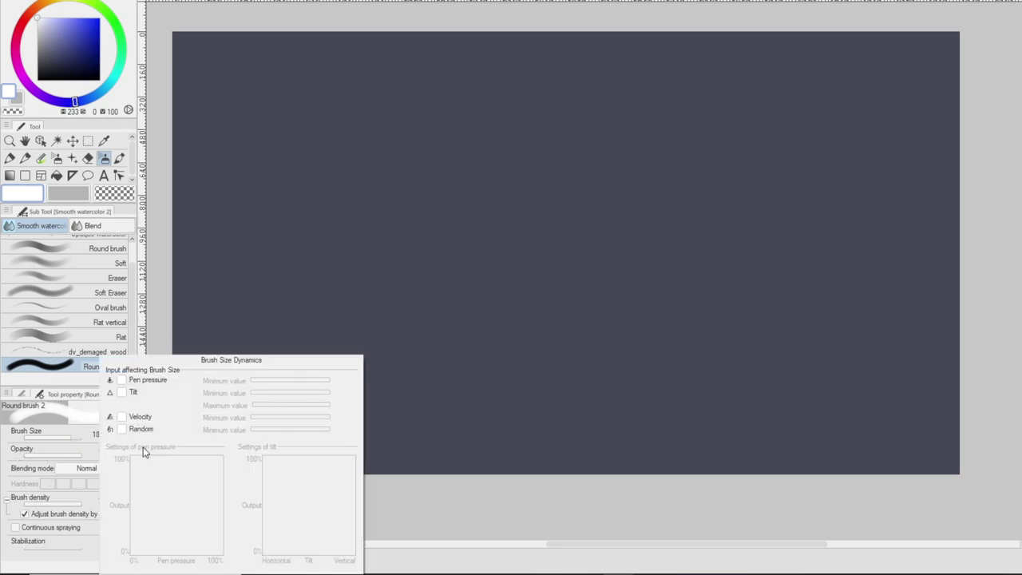
{"action": "left_click", "coordinate": [122, 380]}
{"action": "mouse_move", "coordinate": [794, 100]}
{"action": "left_mouse_down"}
{"action": "mouse_move", "coordinate": [844, 154]}
{"action": "mouse_move", "coordinate": [742, 177]}
{"action": "left_mouse_up"}
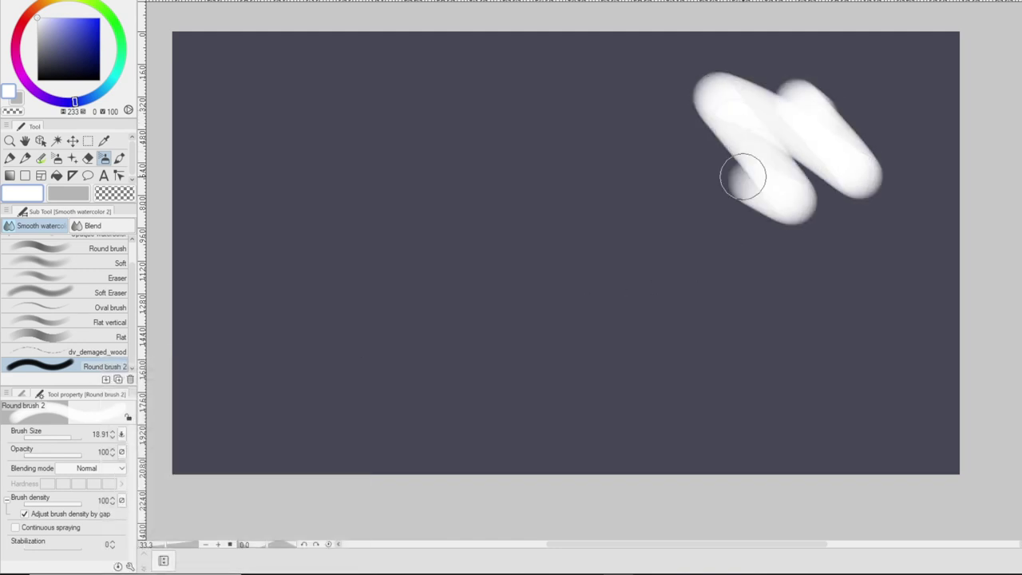
{"action": "mouse_move", "coordinate": [644, 156]}
{"action": "left_mouse_down"}
{"action": "mouse_move", "coordinate": [575, 228]}
{"action": "mouse_move", "coordinate": [451, 299]}
{"action": "left_mouse_up"}
{"action": "left_click", "coordinate": [121, 433]}
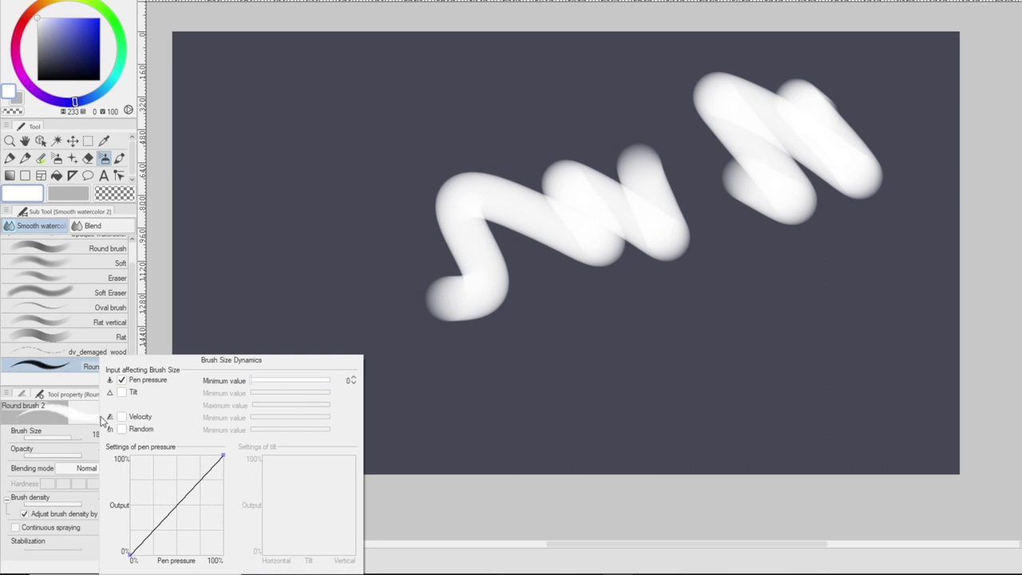
{"action": "key", "text": "Delete"}
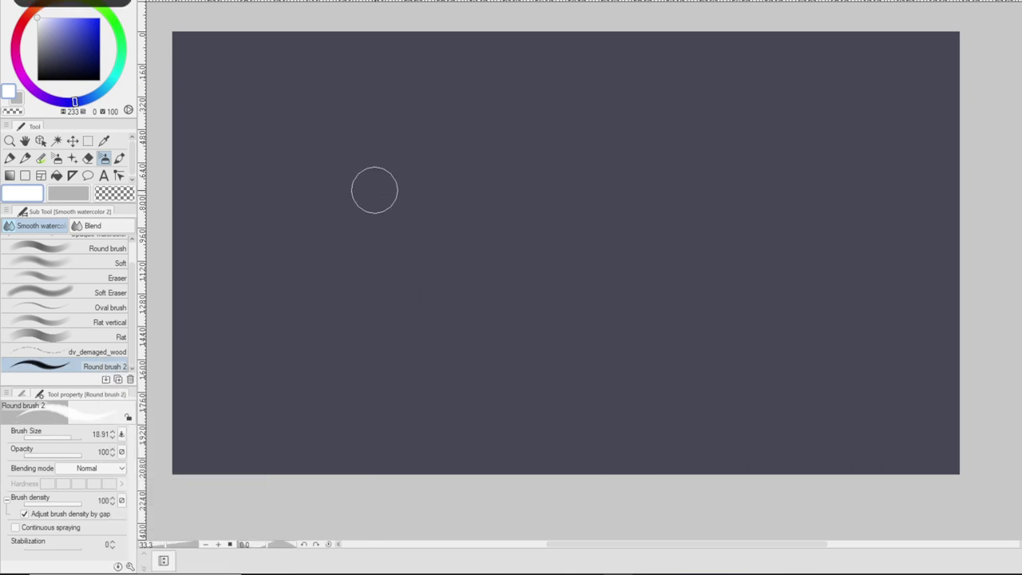
{"action": "mouse_move", "coordinate": [854, 190]}
{"action": "left_mouse_down"}
{"action": "mouse_move", "coordinate": [650, 107]}
{"action": "mouse_move", "coordinate": [306, 119]}
{"action": "left_mouse_up"}
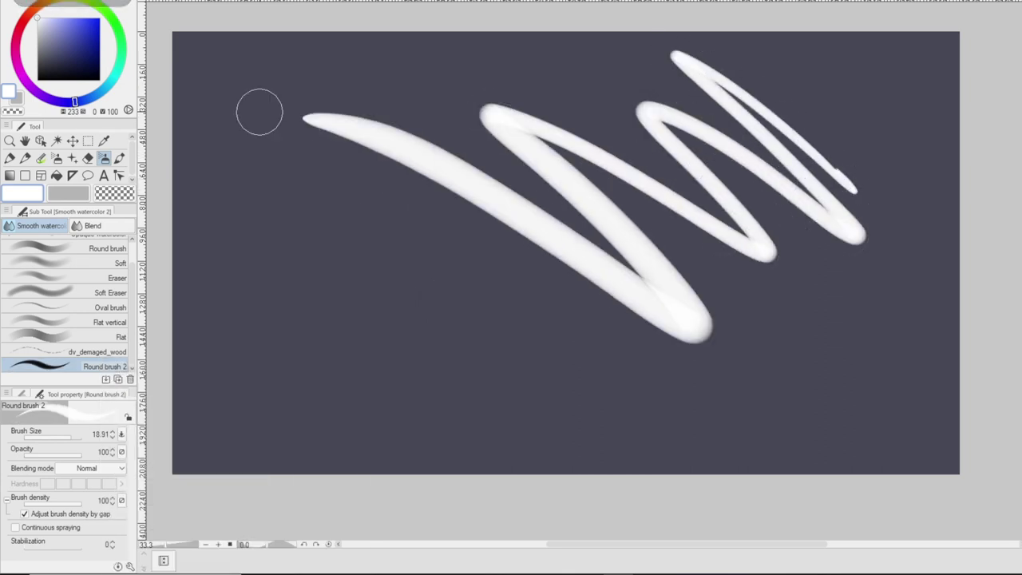
{"action": "key", "text": "Delete"}
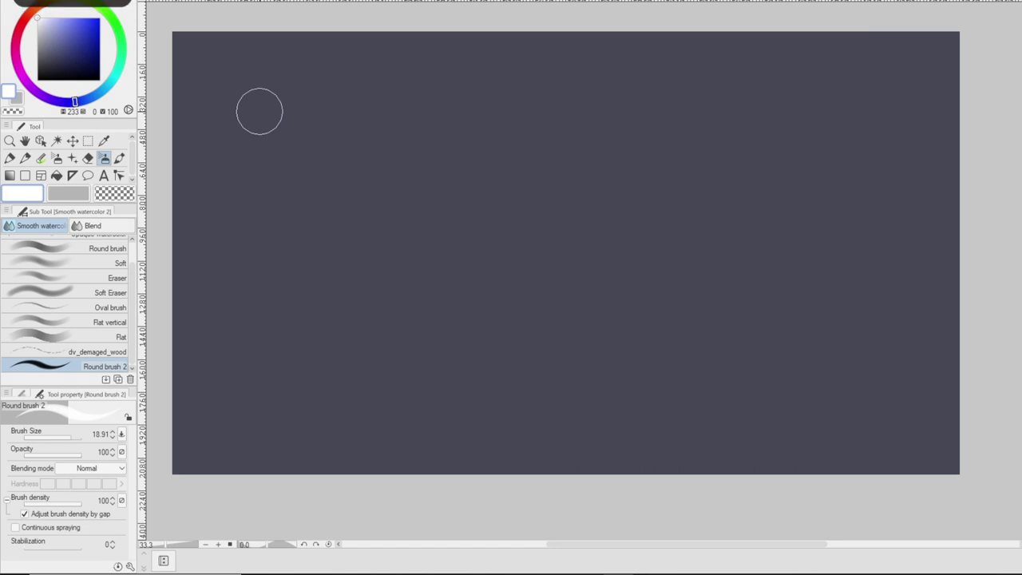
{"action": "left_click", "coordinate": [121, 433]}
{"action": "left_click", "coordinate": [121, 380]}
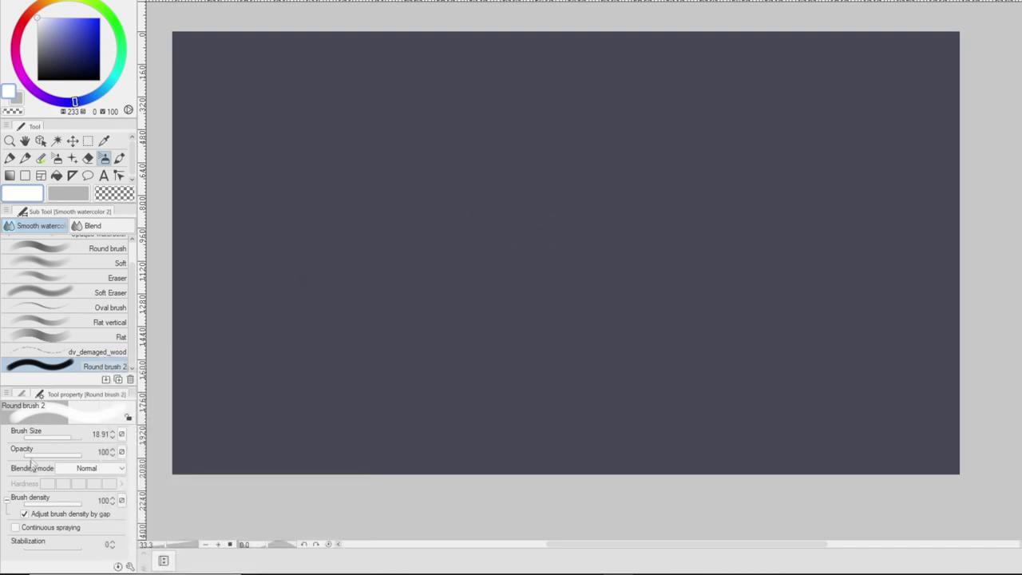
Step: Bring up the brush density dynamics and paint three diagonal test strokes
{"action": "left_click", "coordinate": [121, 501]}
{"action": "left_click_drag", "start_coordinate": [485, 77], "coordinate": [279, 234]}
{"action": "left_click_drag", "start_coordinate": [613, 114], "coordinate": [343, 313]}
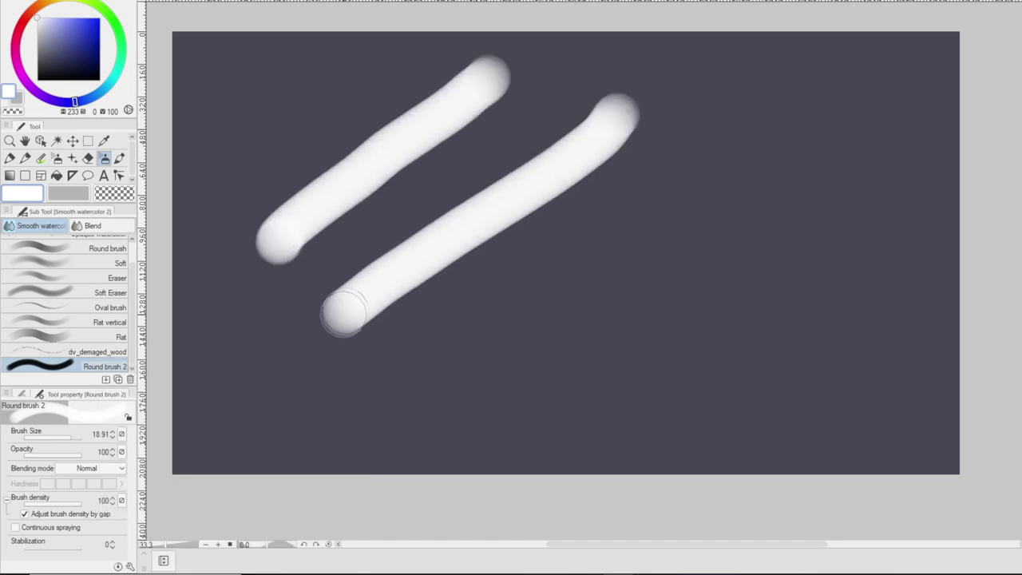
{"action": "left_click_drag", "start_coordinate": [768, 119], "coordinate": [408, 391]}
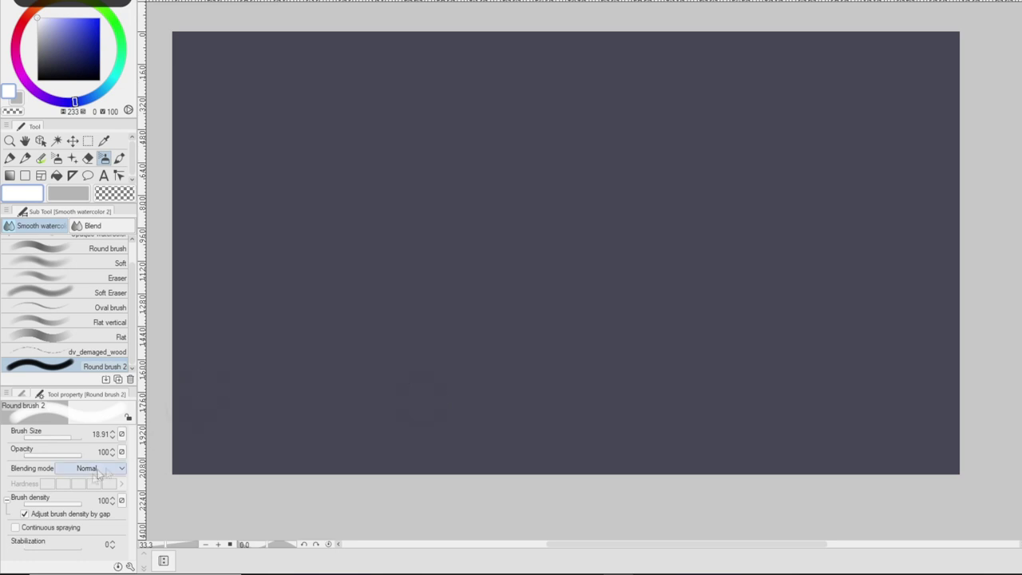
Step: Try brush density 29 with a Z-shaped stroke, then restore density to 100 and retest
{"action": "left_click_drag", "start_coordinate": [80, 500], "coordinate": [38, 503]}
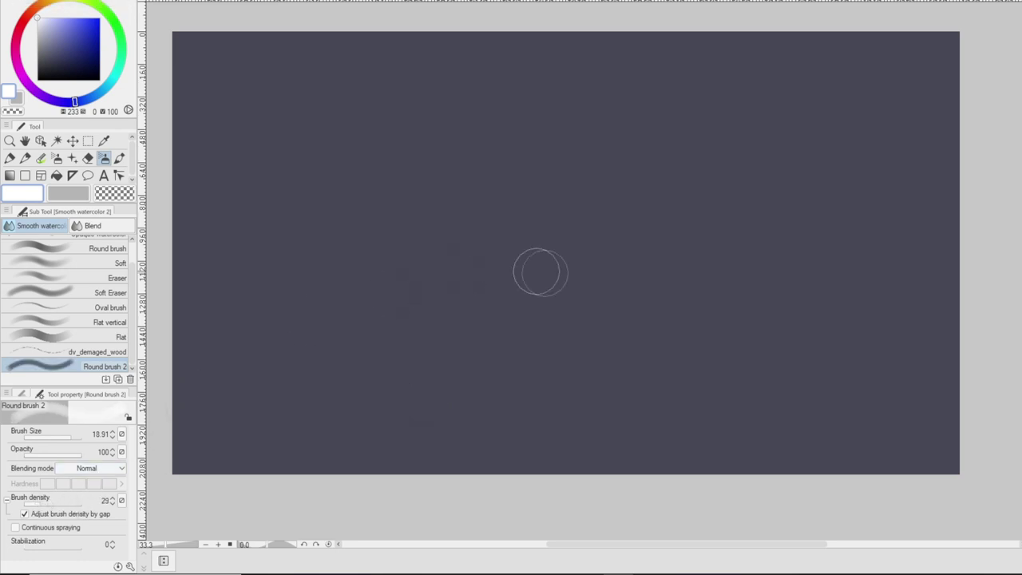
{"action": "left_click_drag", "start_coordinate": [562, 275], "coordinate": [284, 327]}
{"action": "key", "text": "ctrl+z"}
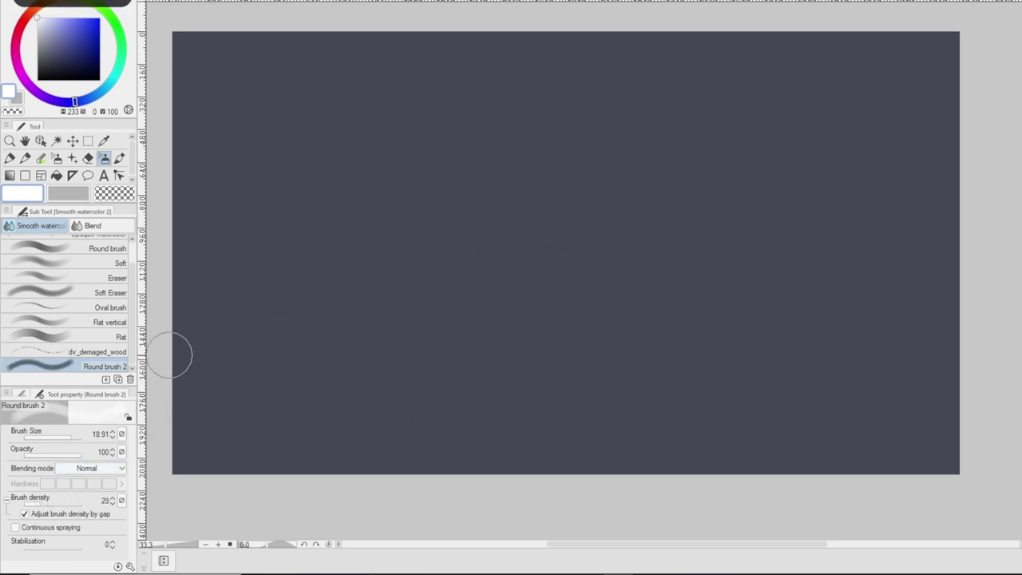
{"action": "left_click_drag", "start_coordinate": [46, 505], "coordinate": [79, 503]}
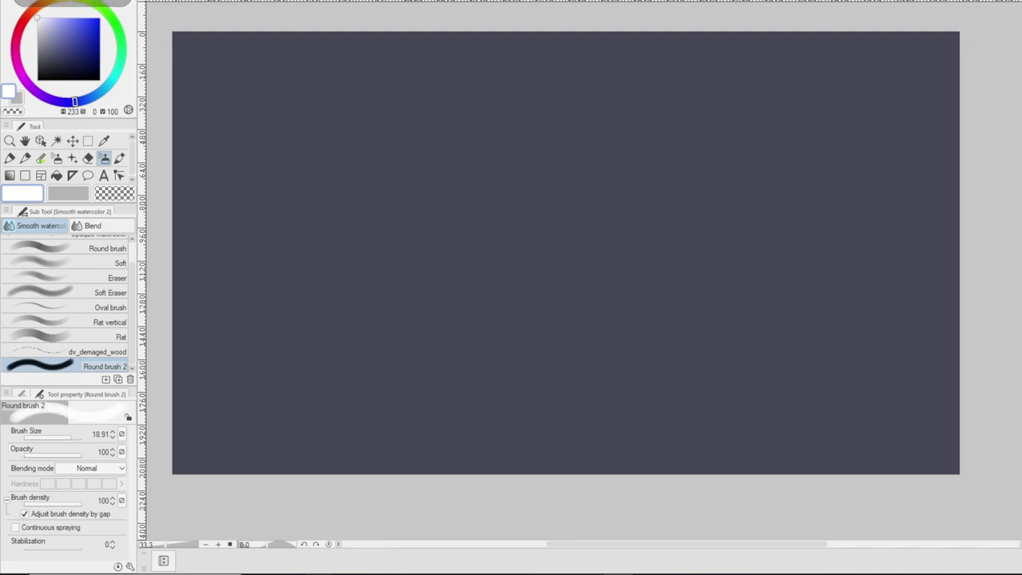
{"action": "mouse_move", "coordinate": [443, 104]}
{"action": "left_mouse_down"}
{"action": "mouse_move", "coordinate": [303, 251]}
{"action": "mouse_move", "coordinate": [239, 339]}
{"action": "left_mouse_up"}
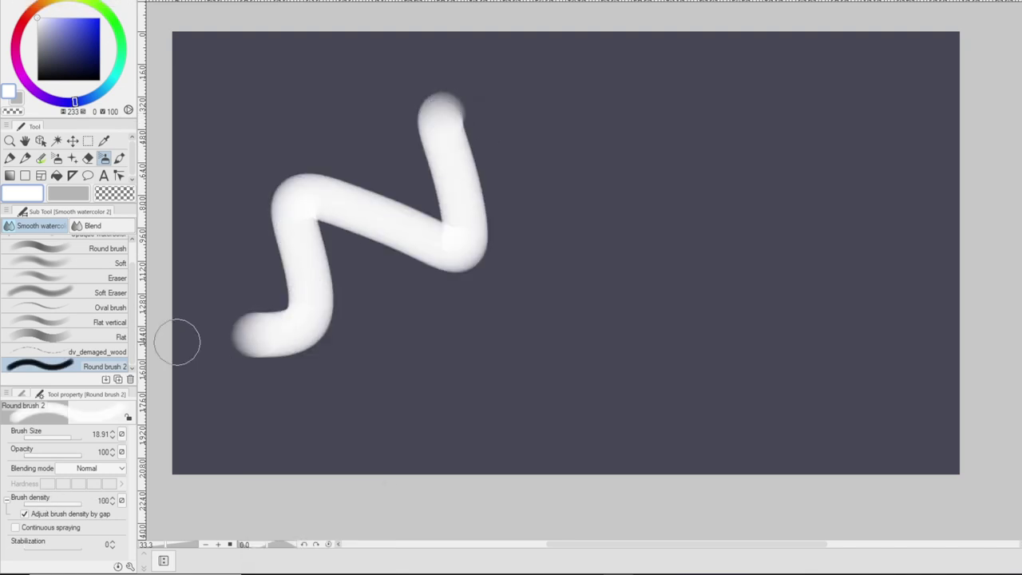
{"action": "key", "text": "ctrl+z"}
Step: Make brush density follow pen pressure, then test with two diagonal strokes and clear them
{"action": "left_click", "coordinate": [122, 499]}
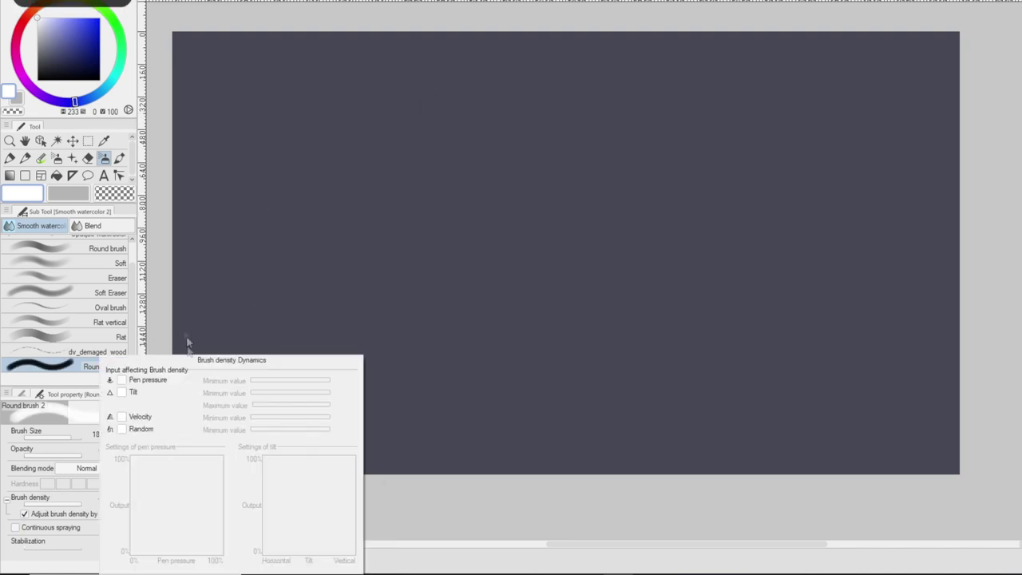
{"action": "left_click", "coordinate": [121, 379]}
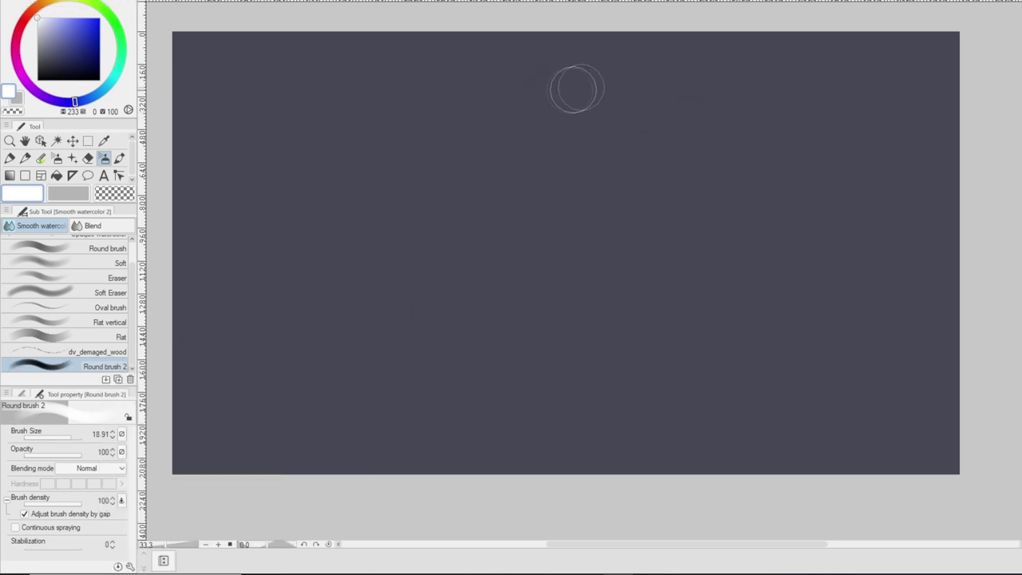
{"action": "left_click_drag", "start_coordinate": [635, 66], "coordinate": [257, 253]}
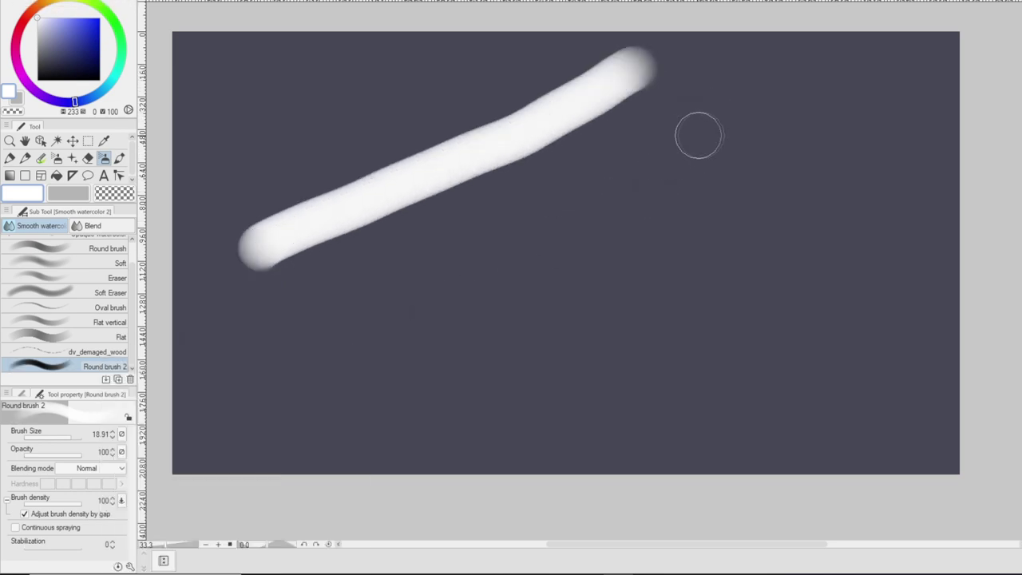
{"action": "left_click_drag", "start_coordinate": [698, 136], "coordinate": [355, 327]}
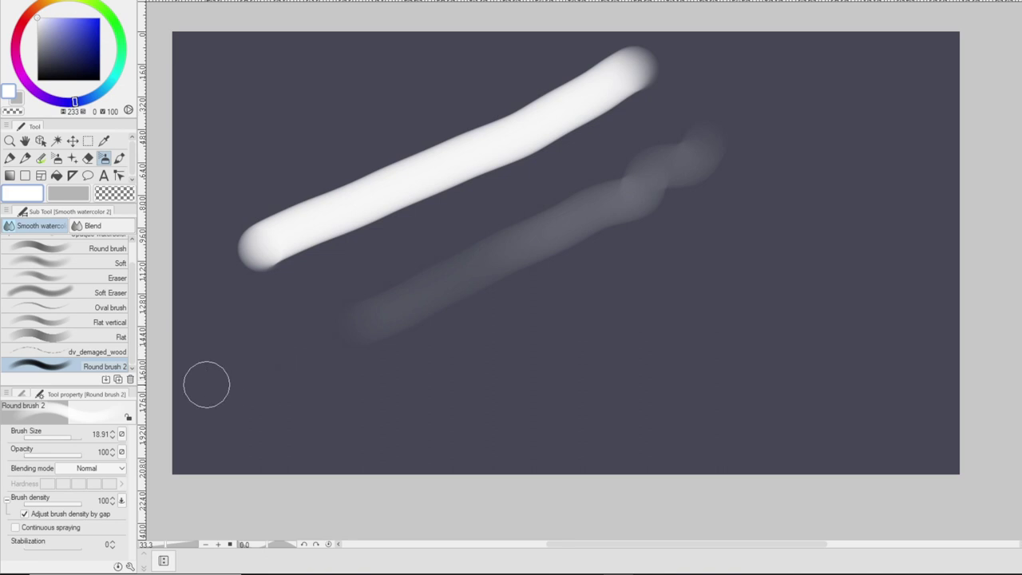
{"action": "key", "text": "Delete"}
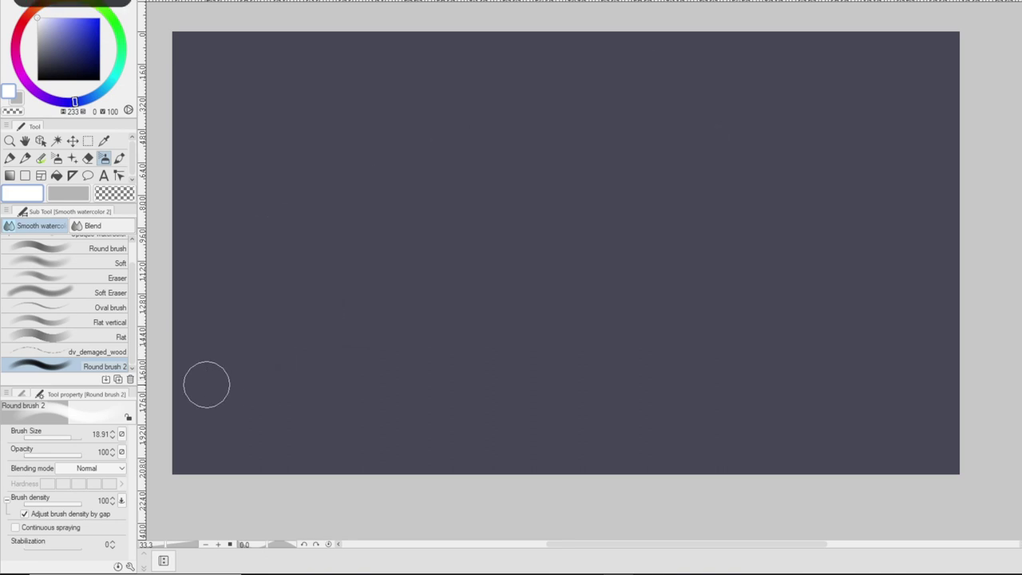
Step: Paint two crossing soft strokes forming an X, undoing one repainted stroke
{"action": "left_click_drag", "start_coordinate": [285, 180], "coordinate": [392, 345]}
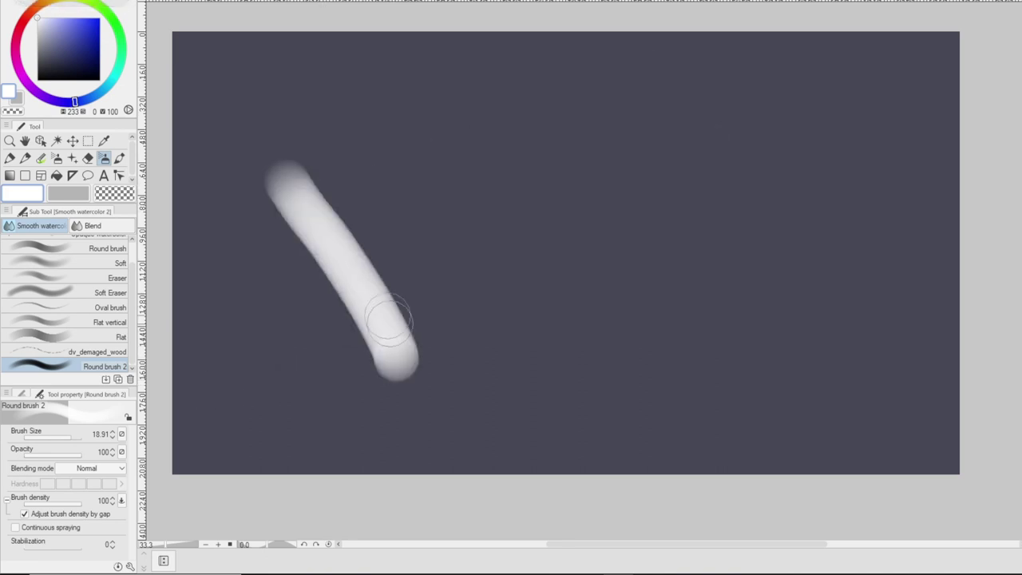
{"action": "left_click_drag", "start_coordinate": [441, 200], "coordinate": [227, 319]}
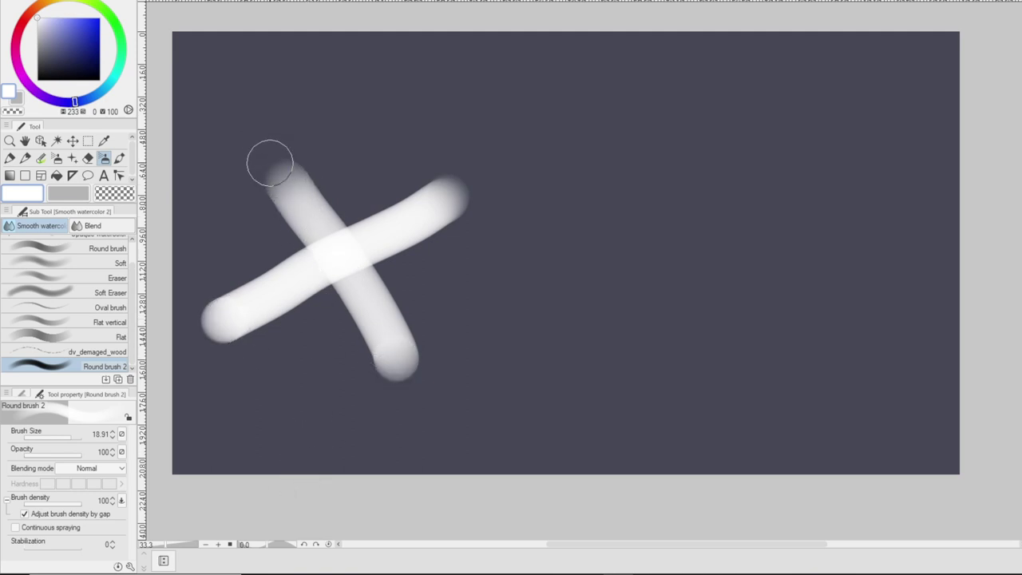
{"action": "mouse_move", "coordinate": [269, 164]}
{"action": "left_mouse_down"}
{"action": "mouse_move", "coordinate": [373, 325]}
{"action": "mouse_move", "coordinate": [383, 360]}
{"action": "left_mouse_up"}
{"action": "key", "text": "ctrl+z"}
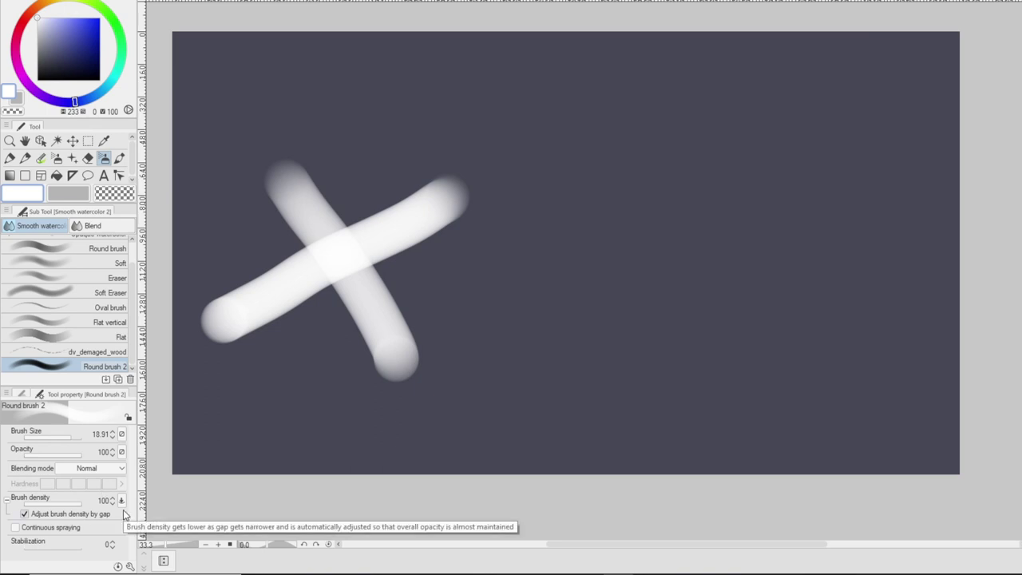
Step: Make brush density also respond to tilt and paint a second test X
{"action": "left_click", "coordinate": [122, 501]}
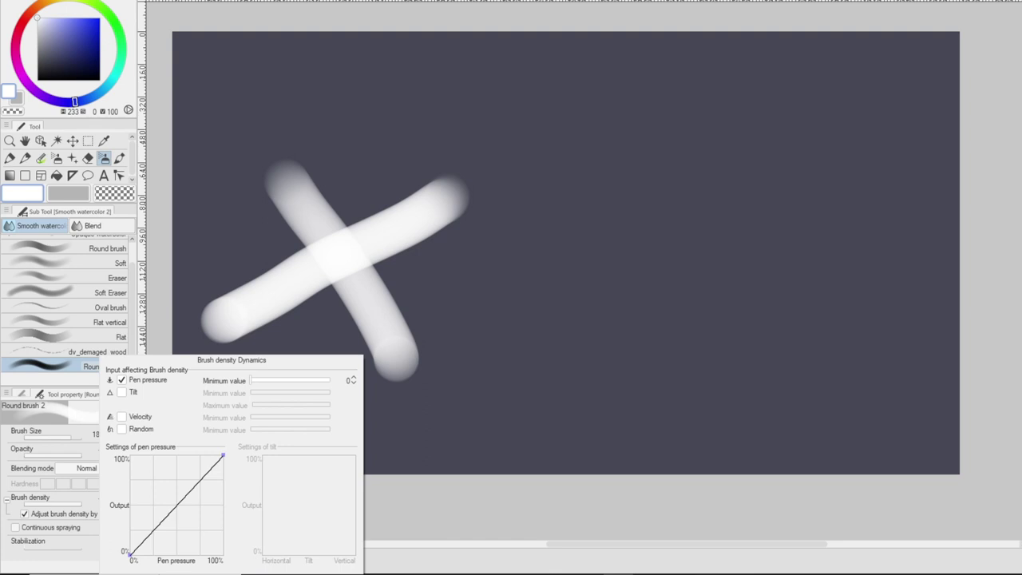
{"action": "left_click", "coordinate": [121, 392]}
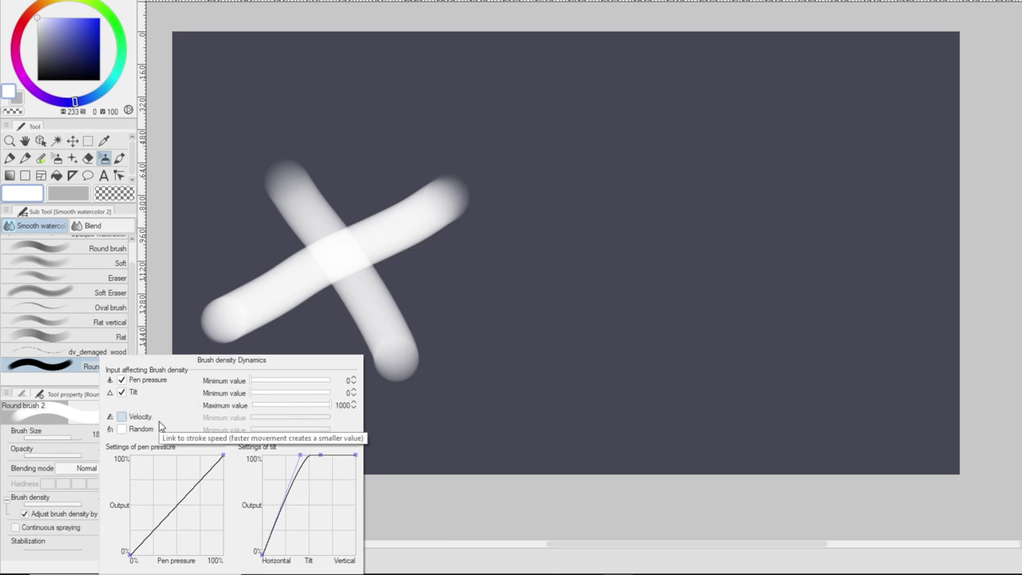
{"action": "left_click_drag", "start_coordinate": [598, 110], "coordinate": [708, 355]}
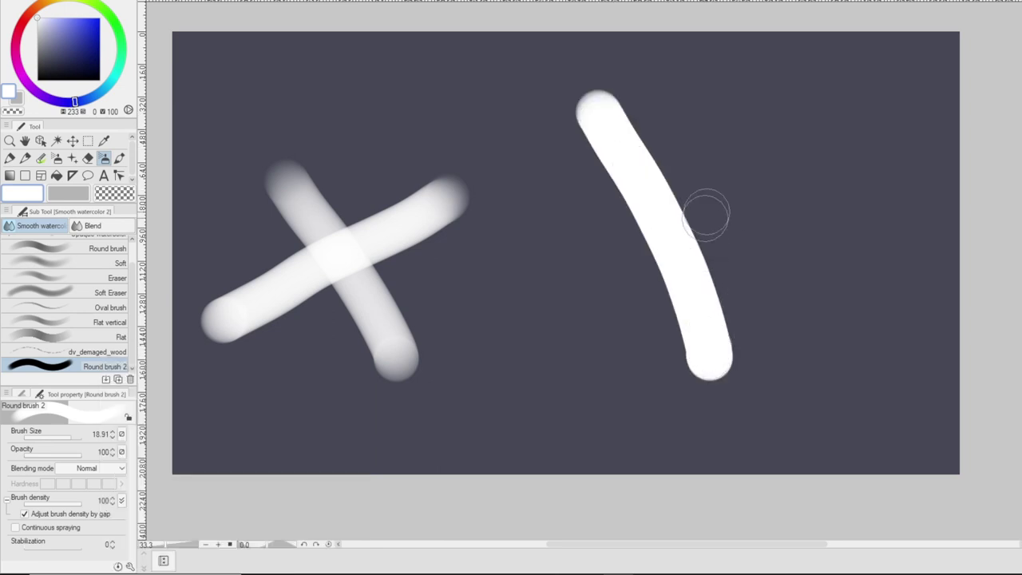
{"action": "left_click_drag", "start_coordinate": [762, 164], "coordinate": [533, 246]}
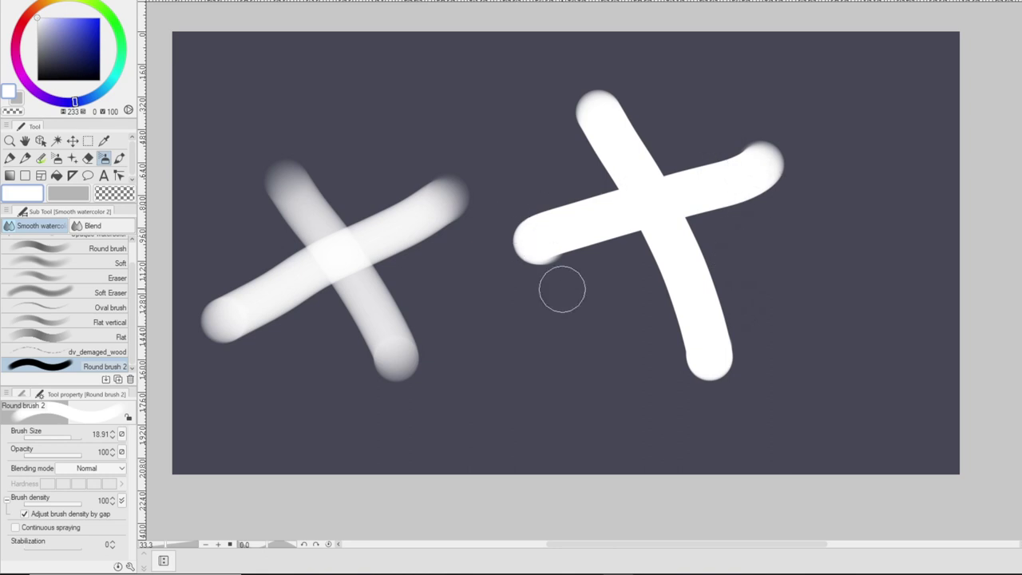
Step: Set the tilt minimum density to 100, clear both X's, and show opacity dynamics
{"action": "left_click", "coordinate": [120, 501]}
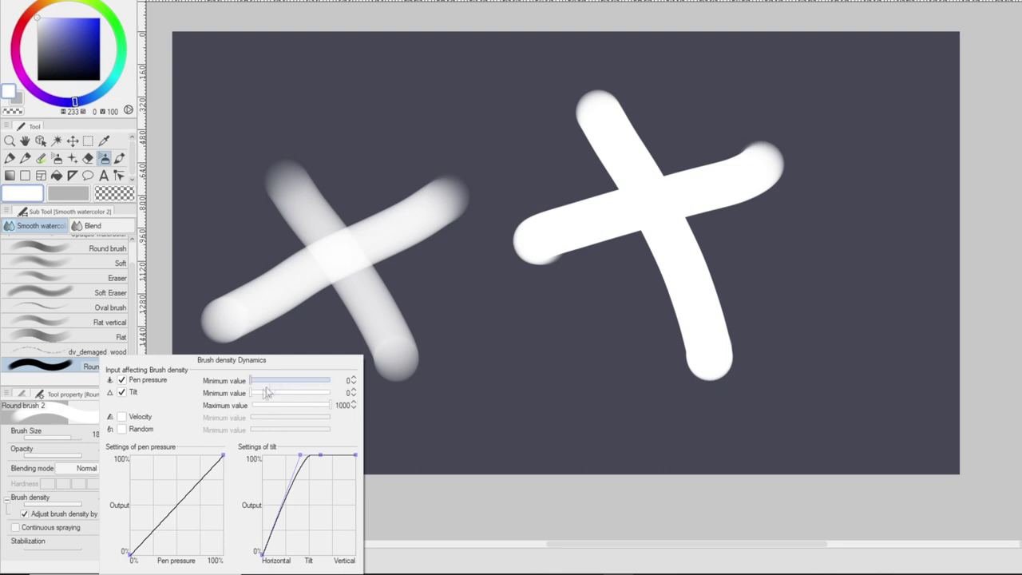
{"action": "left_click_drag", "start_coordinate": [269, 393], "coordinate": [335, 394]}
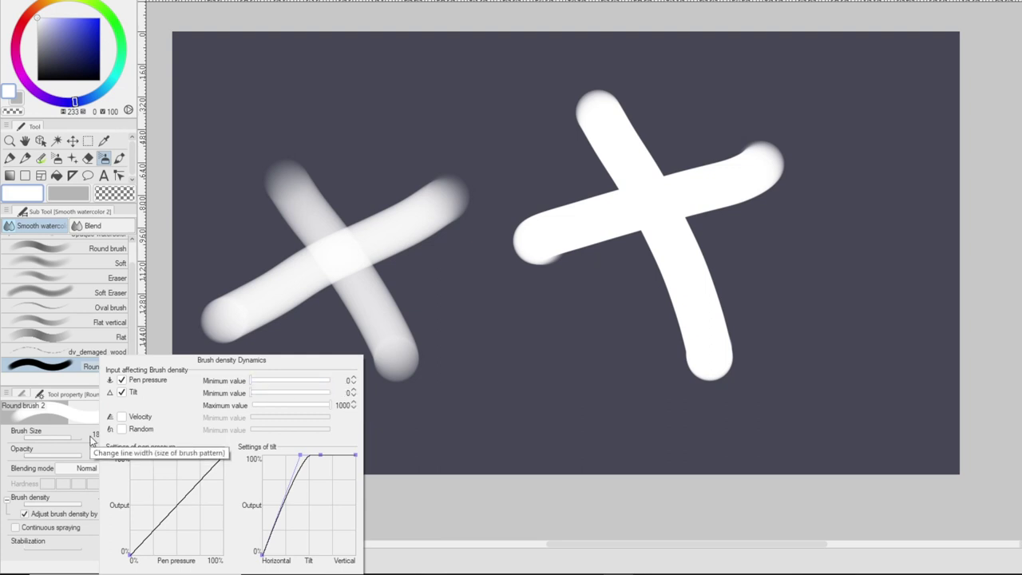
{"action": "left_click", "coordinate": [669, 333]}
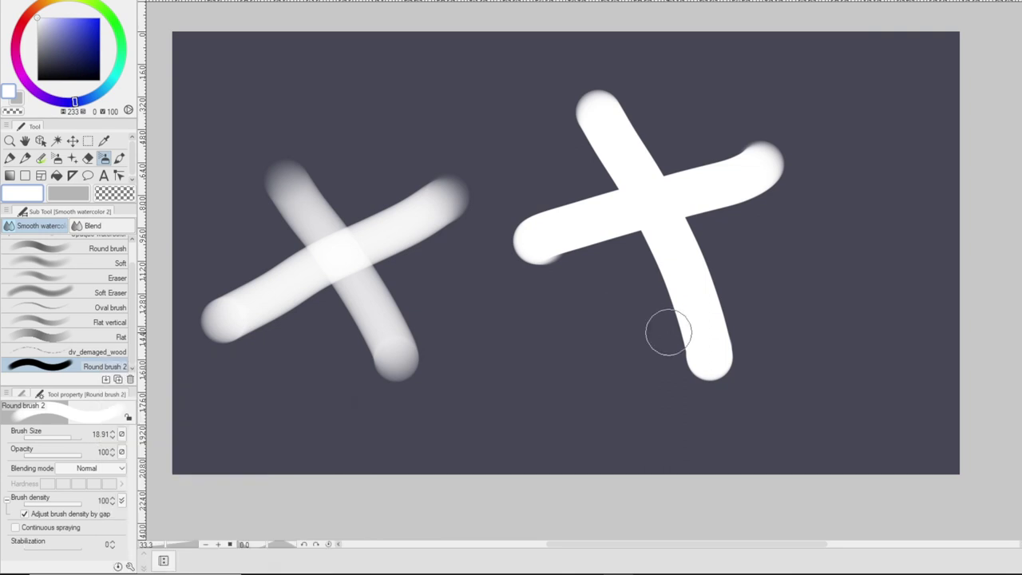
{"action": "key", "text": "Delete"}
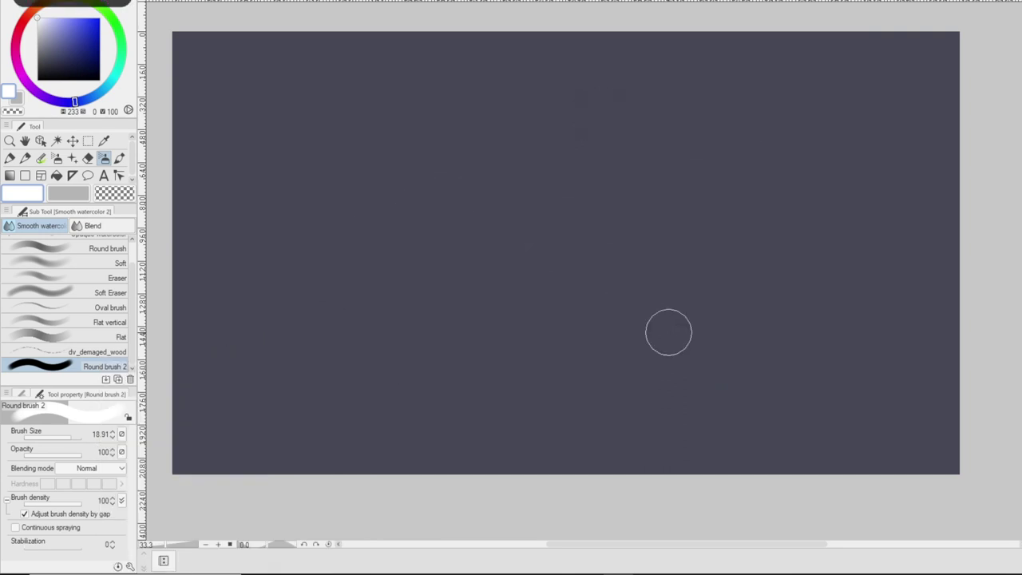
{"action": "left_click", "coordinate": [121, 451]}
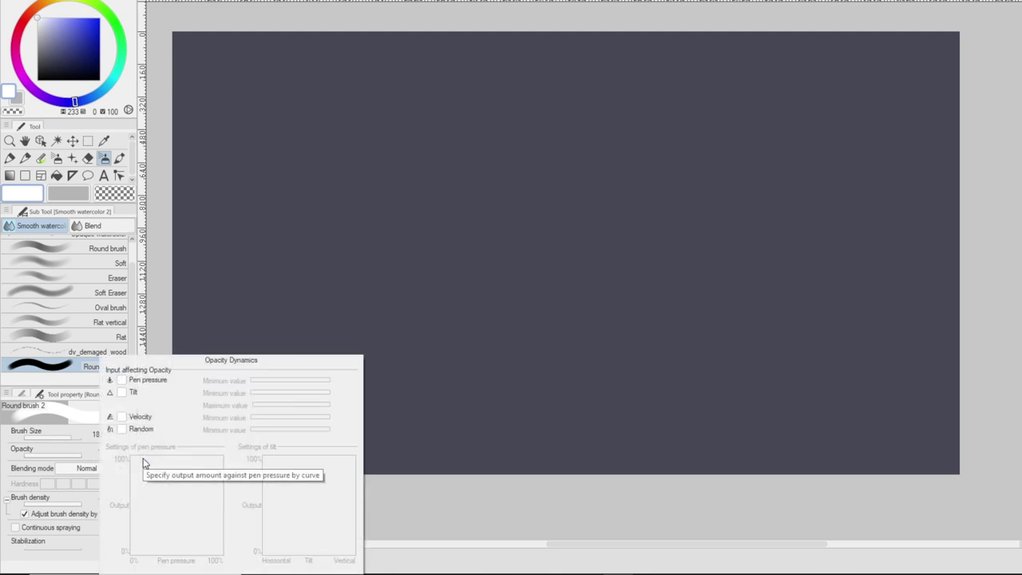
Step: Make opacity follow pen pressure and try two zigzag test strokes, clearing each one
{"action": "left_click", "coordinate": [121, 379]}
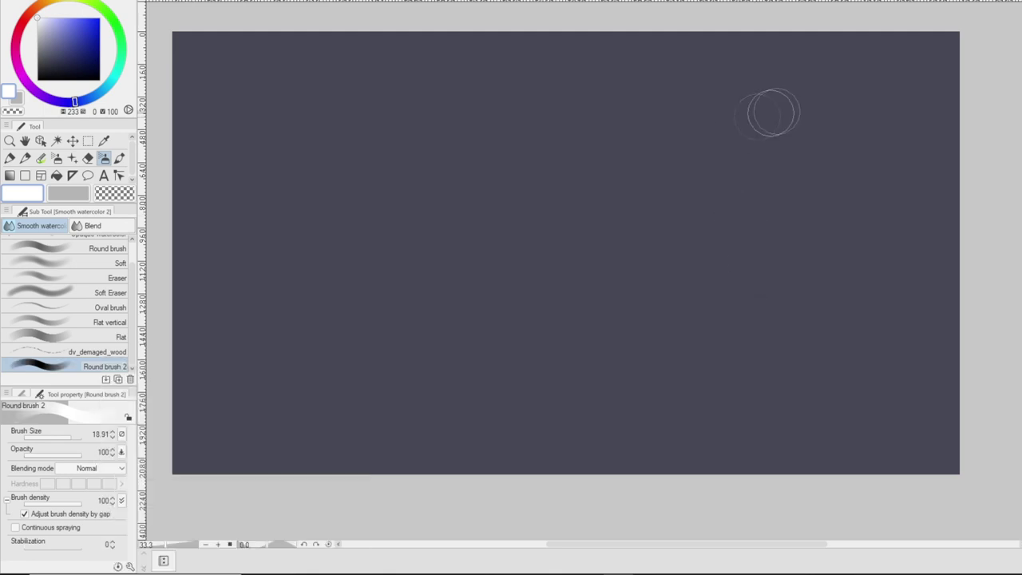
{"action": "mouse_move", "coordinate": [771, 104]}
{"action": "left_mouse_down"}
{"action": "mouse_move", "coordinate": [846, 195]}
{"action": "mouse_move", "coordinate": [679, 130]}
{"action": "mouse_move", "coordinate": [645, 230]}
{"action": "mouse_move", "coordinate": [536, 269]}
{"action": "mouse_move", "coordinate": [355, 312]}
{"action": "mouse_move", "coordinate": [215, 287]}
{"action": "left_mouse_up"}
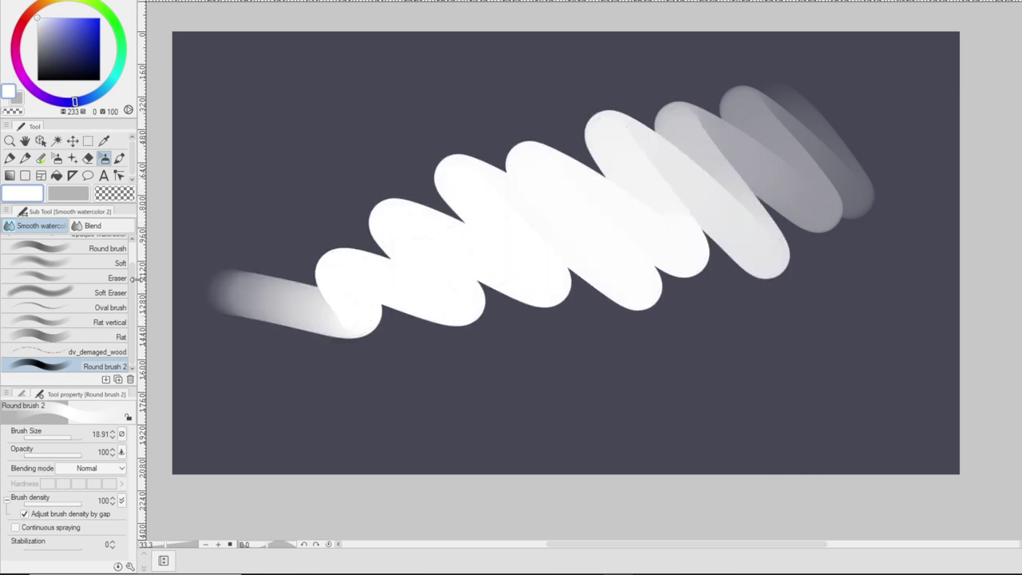
{"action": "key", "text": "Delete"}
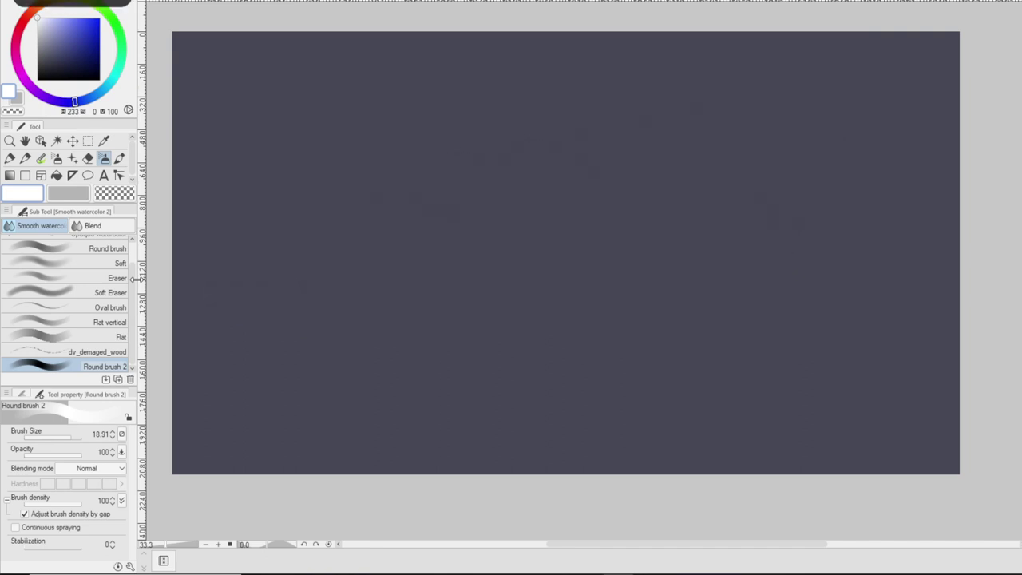
{"action": "mouse_move", "coordinate": [734, 155]}
{"action": "left_mouse_down"}
{"action": "mouse_move", "coordinate": [766, 186]}
{"action": "mouse_move", "coordinate": [701, 181]}
{"action": "mouse_move", "coordinate": [617, 154]}
{"action": "mouse_move", "coordinate": [578, 206]}
{"action": "mouse_move", "coordinate": [515, 231]}
{"action": "mouse_move", "coordinate": [473, 275]}
{"action": "mouse_move", "coordinate": [297, 266]}
{"action": "left_mouse_up"}
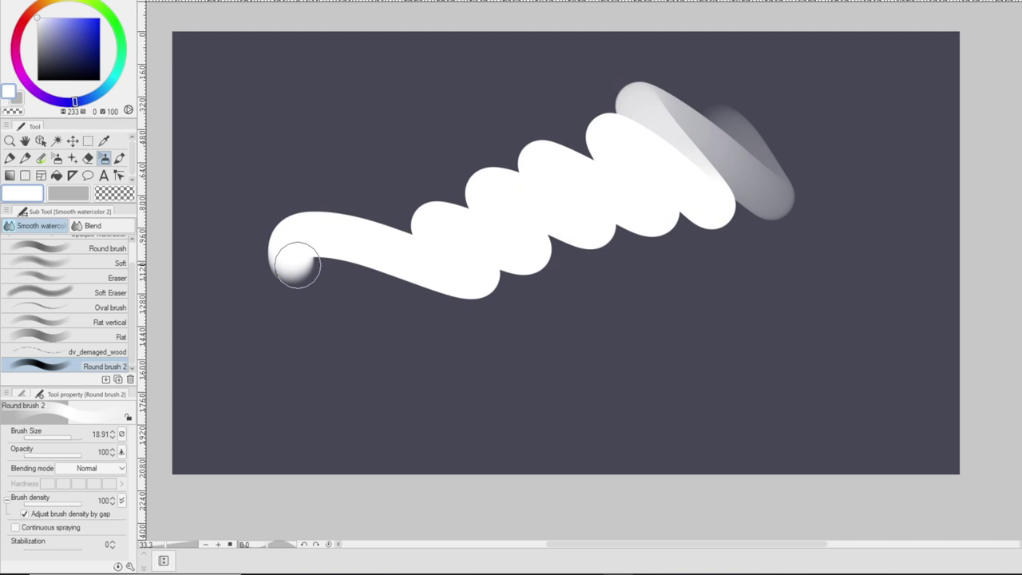
{"action": "key", "text": "Delete"}
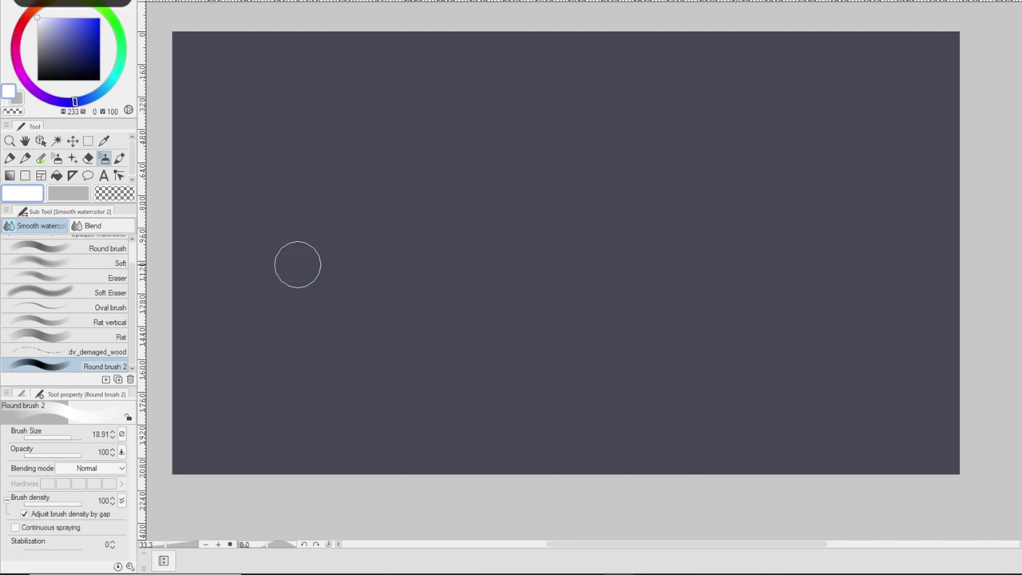
Step: Adjust the opacity tilt minimum, trying 100 and 0 before settling mid-range
{"action": "left_click", "coordinate": [121, 452]}
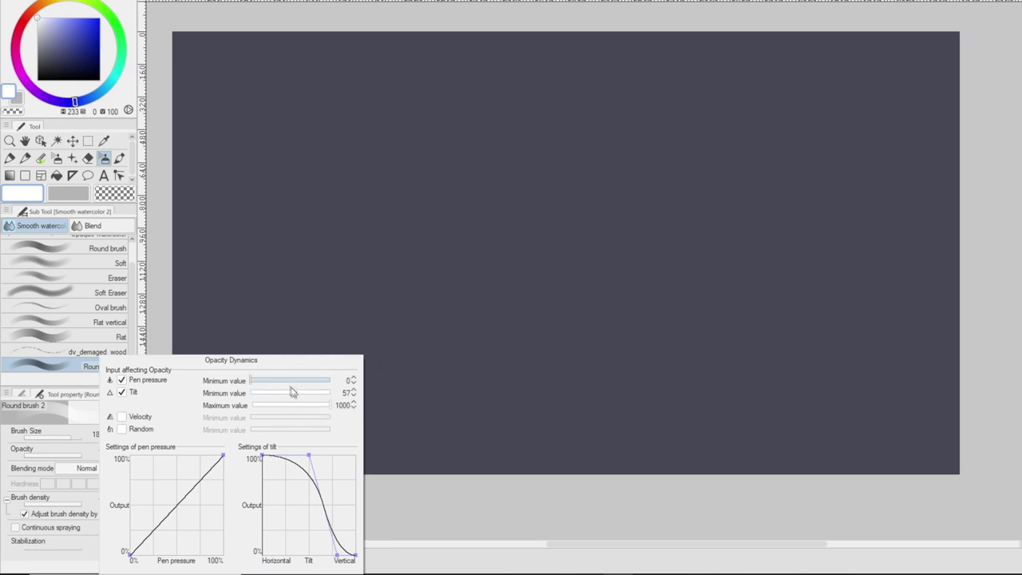
{"action": "mouse_move", "coordinate": [279, 396]}
{"action": "left_mouse_down"}
{"action": "mouse_move", "coordinate": [236, 405]}
{"action": "mouse_move", "coordinate": [364, 400]}
{"action": "left_mouse_up"}
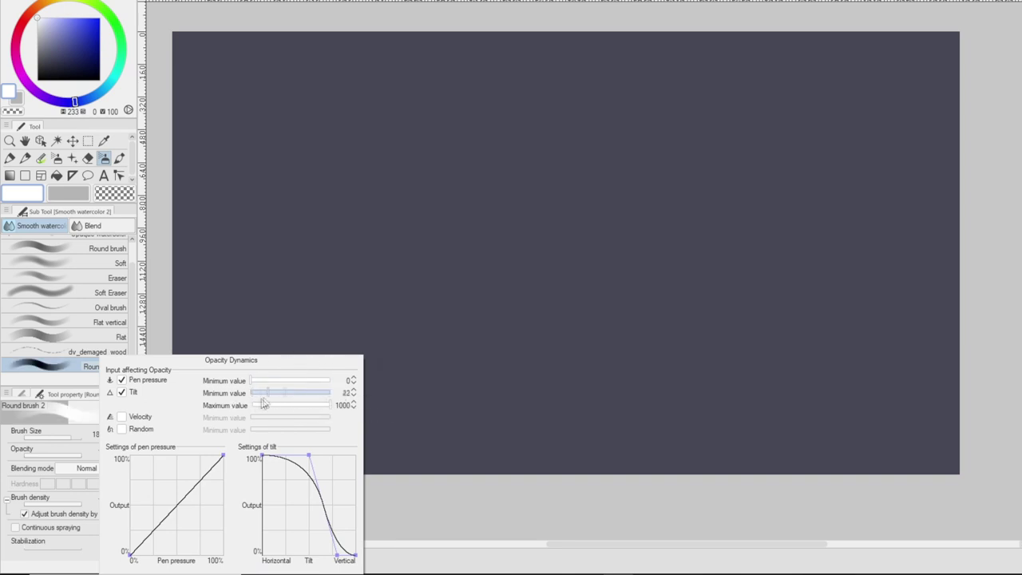
{"action": "left_click_drag", "start_coordinate": [318, 392], "coordinate": [234, 409]}
{"action": "left_click_drag", "start_coordinate": [329, 392], "coordinate": [199, 403]}
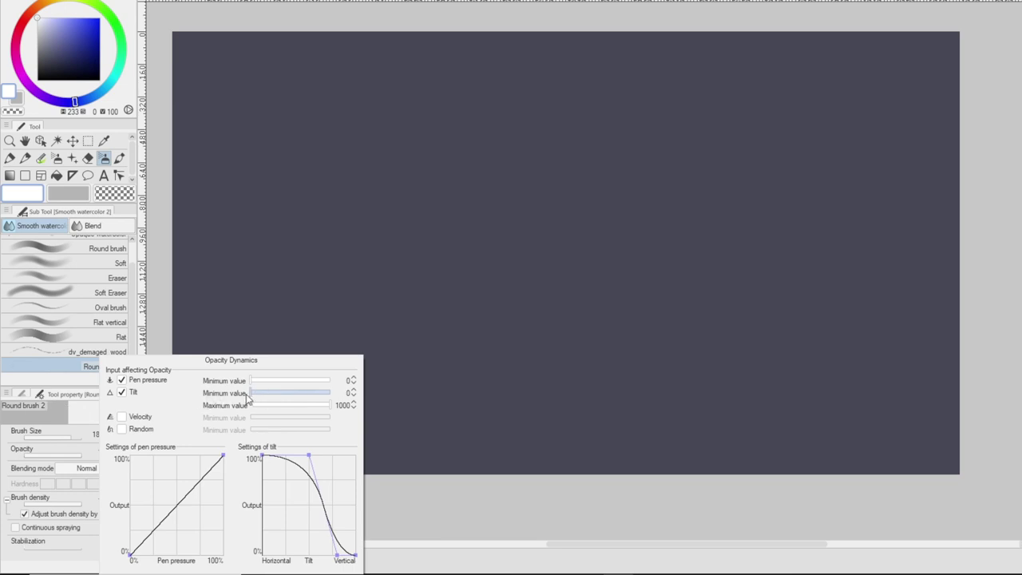
{"action": "left_click_drag", "start_coordinate": [282, 399], "coordinate": [295, 404]}
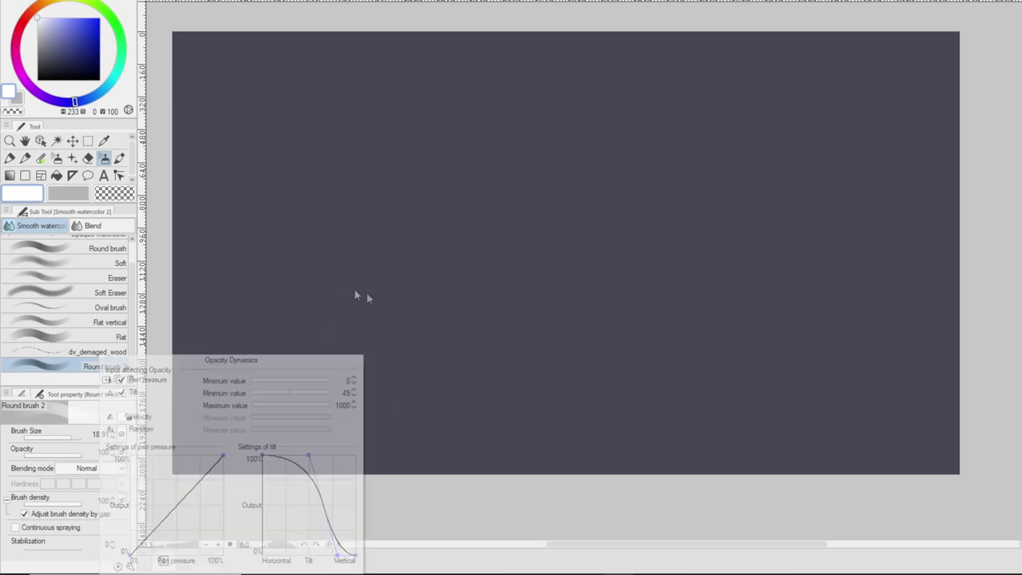
Step: Test the opacity settings with diagonal and zigzag strokes, clear them, and open Sub Tool Detail
{"action": "mouse_move", "coordinate": [532, 206]}
{"action": "left_mouse_down"}
{"action": "mouse_move", "coordinate": [525, 194]}
{"action": "mouse_move", "coordinate": [312, 263]}
{"action": "left_mouse_up"}
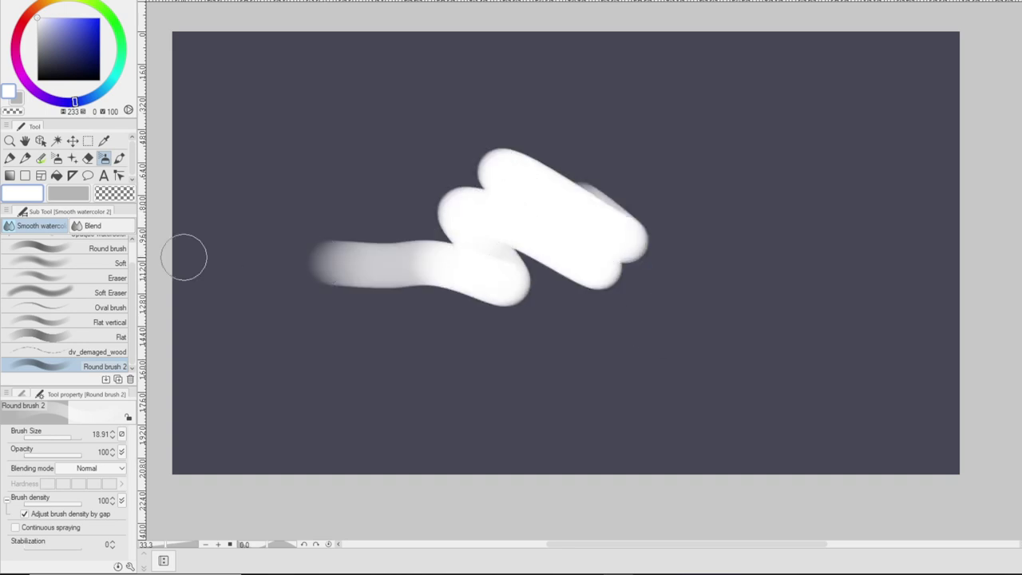
{"action": "key", "text": "Delete"}
{"action": "mouse_move", "coordinate": [670, 180]}
{"action": "left_mouse_down"}
{"action": "mouse_move", "coordinate": [566, 140]}
{"action": "mouse_move", "coordinate": [519, 223]}
{"action": "left_mouse_up"}
{"action": "key", "text": "Delete"}
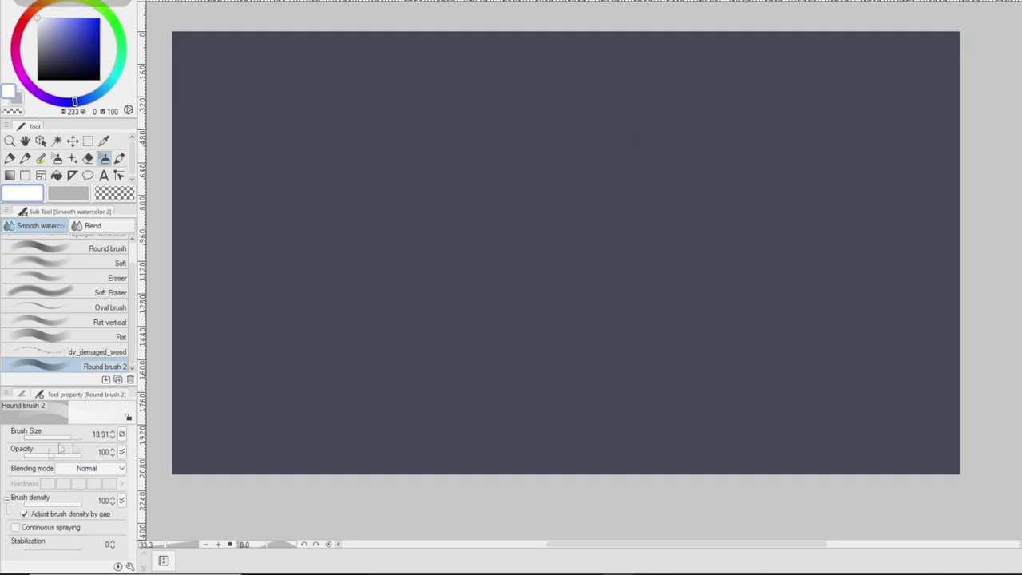
{"action": "left_click", "coordinate": [128, 566]}
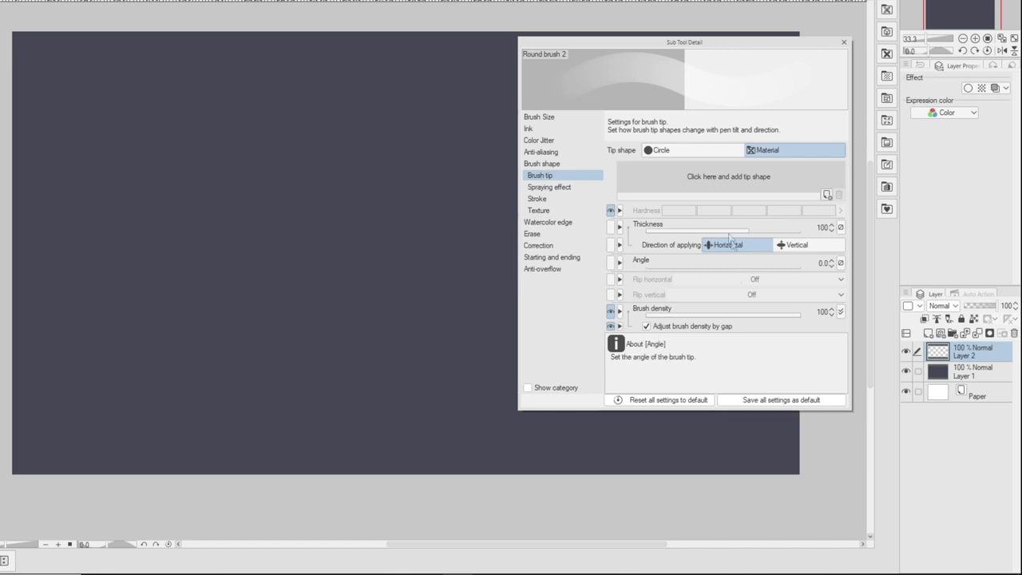
Step: Add Brush rough 2 from Created material as Round brush 2's tip shape
{"action": "left_click", "coordinate": [826, 195]}
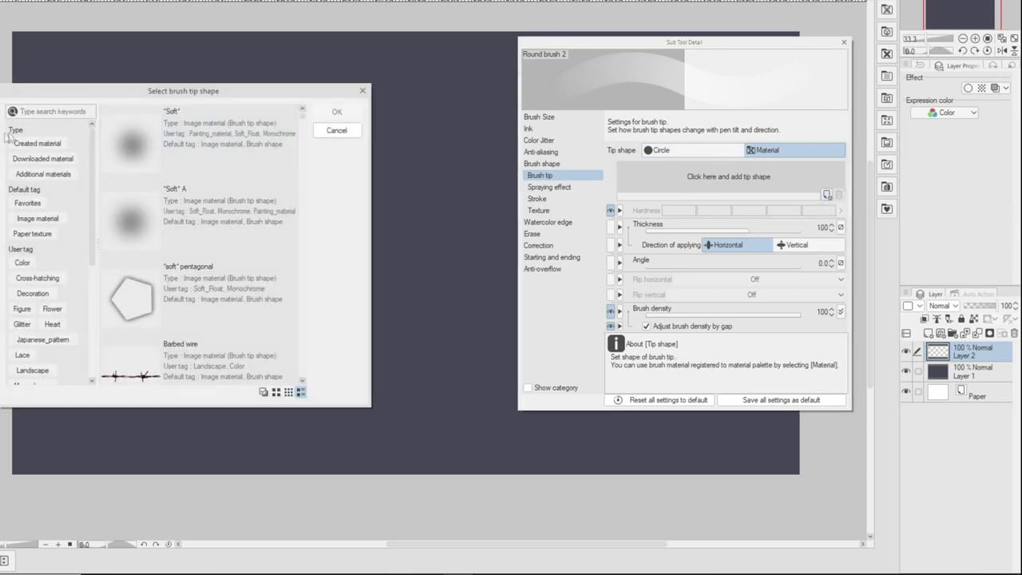
{"action": "left_click", "coordinate": [34, 145]}
{"action": "left_click", "coordinate": [200, 217]}
{"action": "left_click", "coordinate": [336, 112]}
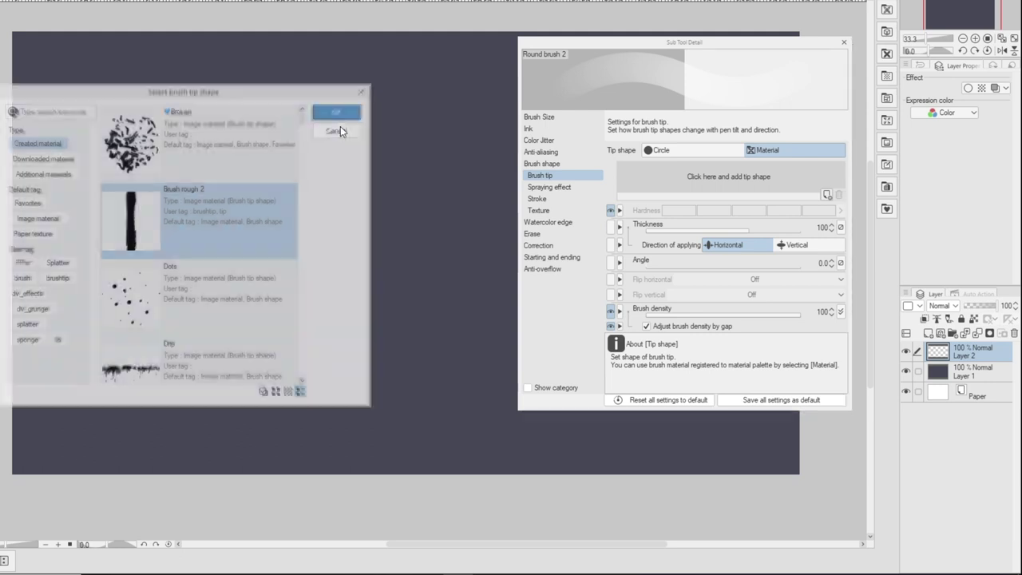
Step: Test the Brush rough 2 tip with spiral and L-shaped strokes, clearing the canvas
{"action": "mouse_move", "coordinate": [201, 75]}
{"action": "left_mouse_down"}
{"action": "mouse_move", "coordinate": [216, 319]}
{"action": "mouse_move", "coordinate": [383, 102]}
{"action": "mouse_move", "coordinate": [257, 236]}
{"action": "mouse_move", "coordinate": [121, 330]}
{"action": "left_mouse_up"}
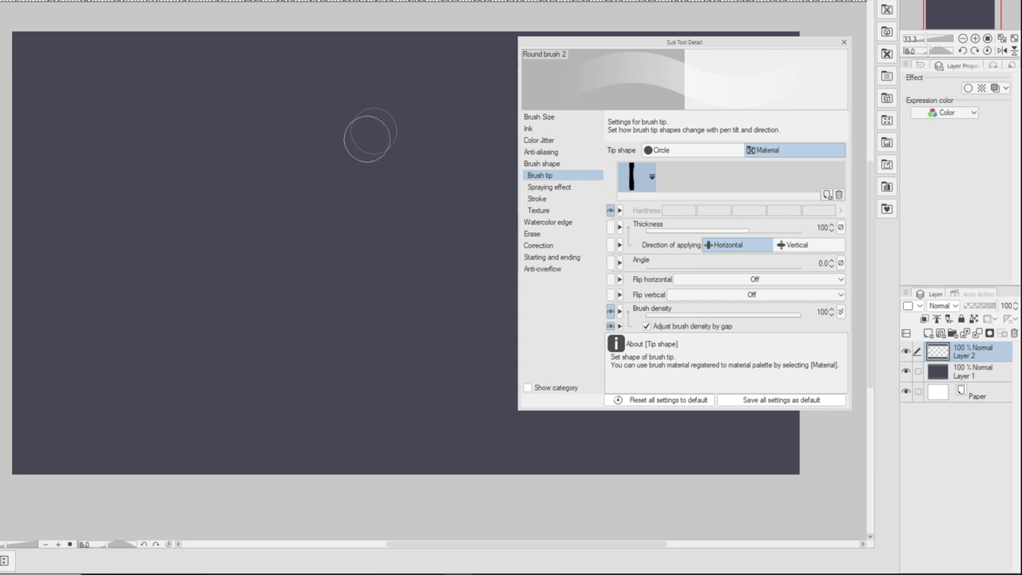
{"action": "mouse_move", "coordinate": [370, 135]}
{"action": "left_mouse_down"}
{"action": "mouse_move", "coordinate": [325, 107]}
{"action": "mouse_move", "coordinate": [329, 194]}
{"action": "mouse_move", "coordinate": [115, 260]}
{"action": "mouse_move", "coordinate": [69, 345]}
{"action": "left_mouse_up"}
{"action": "key", "text": "Delete"}
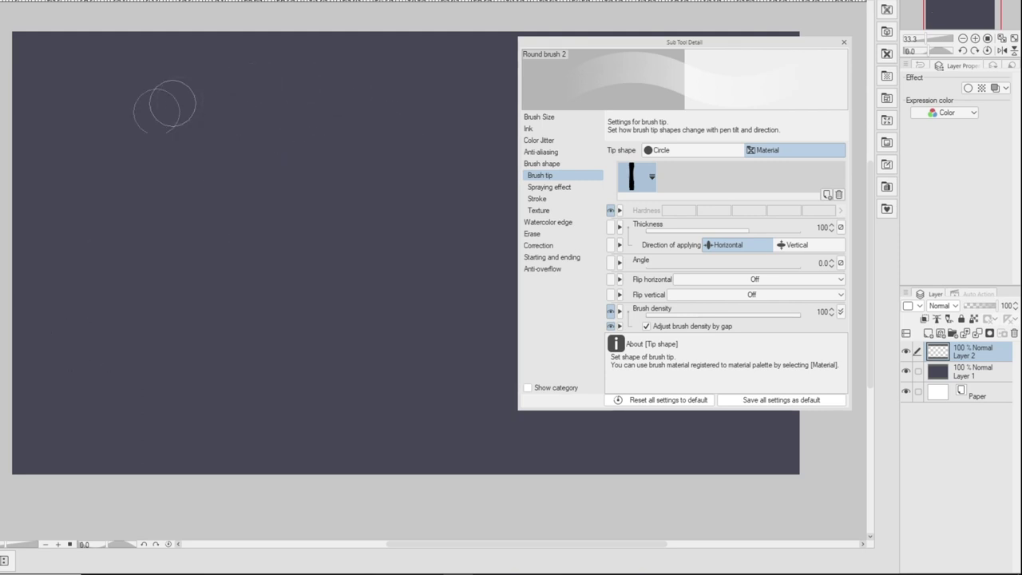
{"action": "mouse_move", "coordinate": [100, 83]}
{"action": "left_mouse_down"}
{"action": "mouse_move", "coordinate": [93, 339]}
{"action": "mouse_move", "coordinate": [324, 352]}
{"action": "mouse_move", "coordinate": [383, 126]}
{"action": "mouse_move", "coordinate": [266, 115]}
{"action": "mouse_move", "coordinate": [212, 185]}
{"action": "mouse_move", "coordinate": [224, 326]}
{"action": "left_mouse_up"}
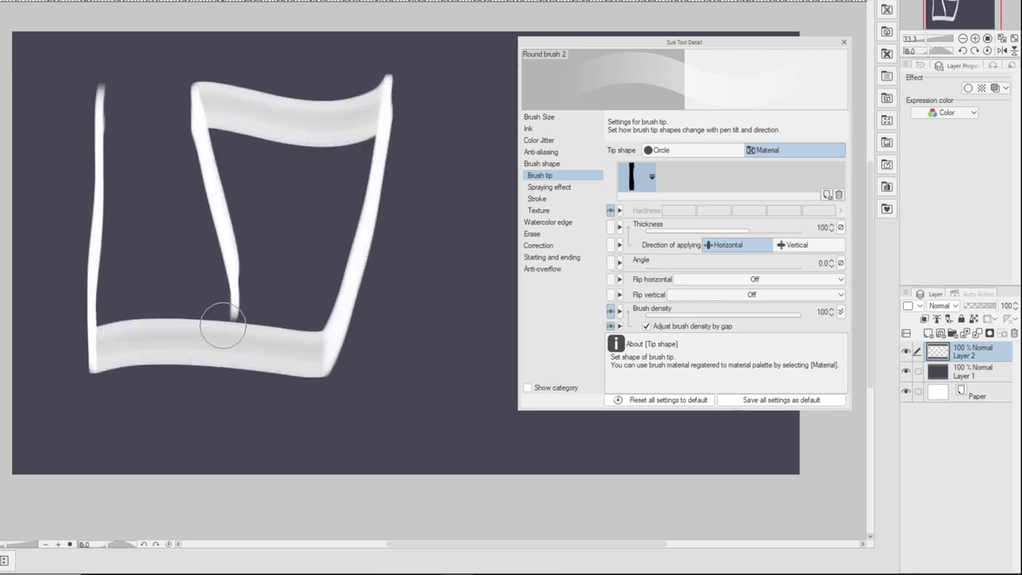
{"action": "key", "text": "Delete"}
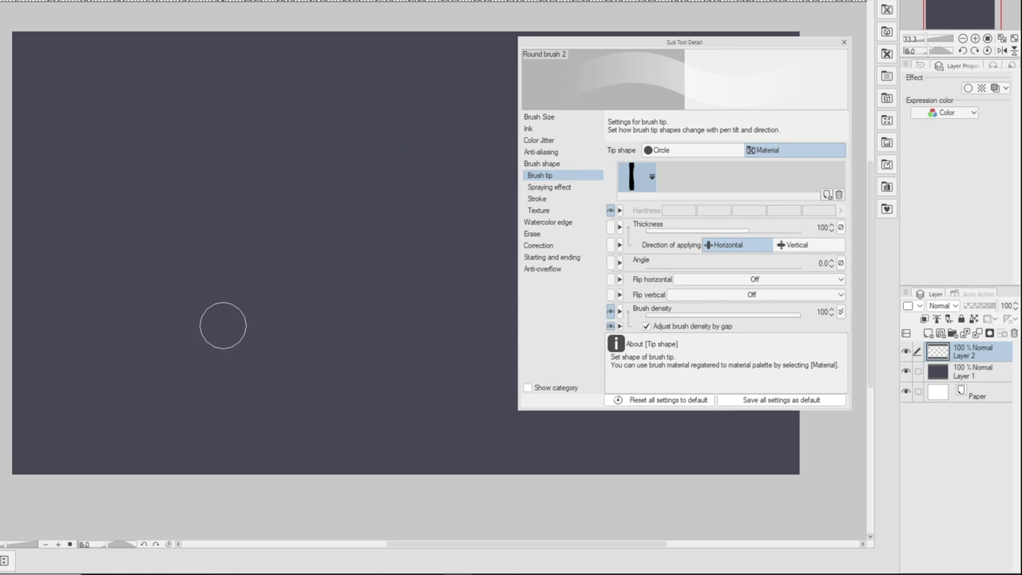
Step: Set the tip angle dynamics to Direction of line and test it with a stroke
{"action": "left_click", "coordinate": [839, 265]}
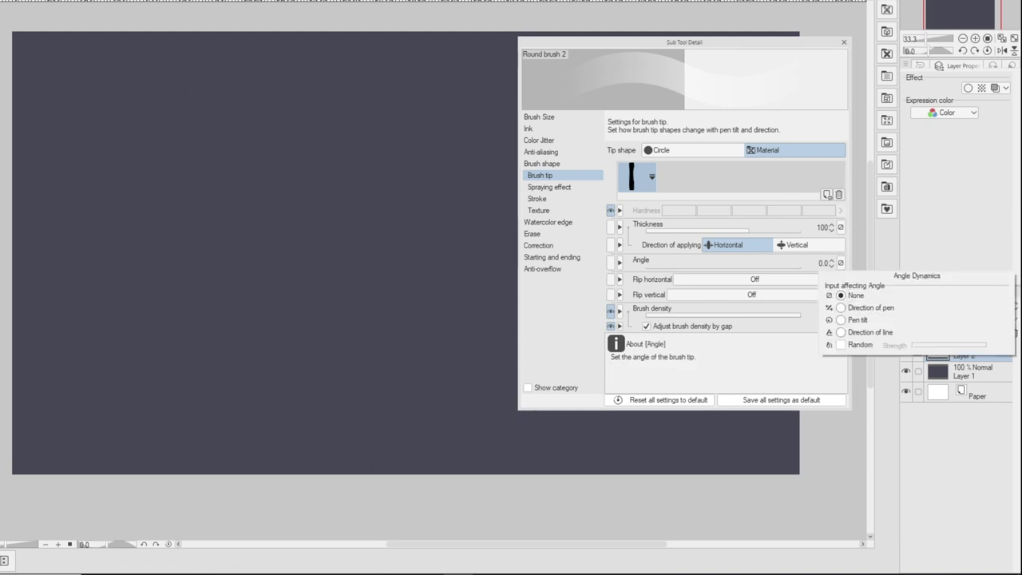
{"action": "left_click", "coordinate": [841, 332]}
{"action": "mouse_move", "coordinate": [454, 163]}
{"action": "left_mouse_down"}
{"action": "mouse_move", "coordinate": [259, 90]}
{"action": "mouse_move", "coordinate": [143, 294]}
{"action": "mouse_move", "coordinate": [415, 229]}
{"action": "left_mouse_up"}
{"action": "key", "text": "ctrl+z"}
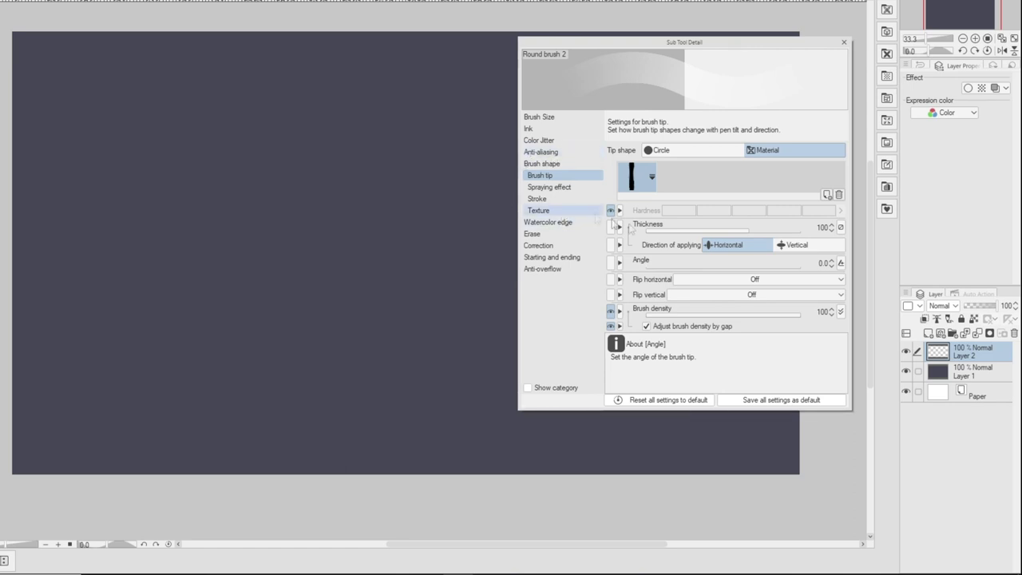
Step: Try Random angle with a V-shaped test stroke, then turn Random back off
{"action": "left_click", "coordinate": [839, 262]}
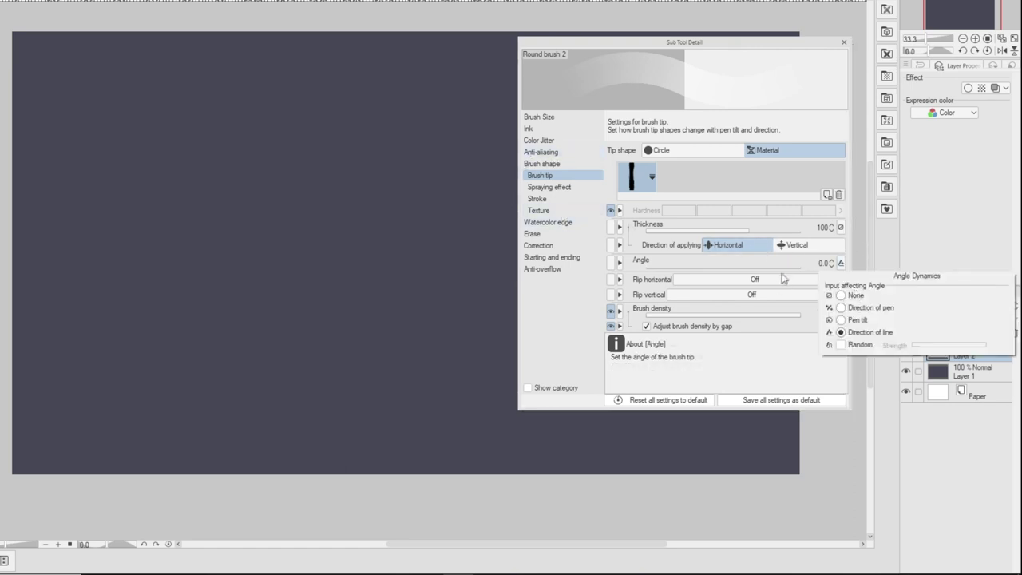
{"action": "left_click", "coordinate": [840, 344]}
{"action": "left_click", "coordinate": [346, 100]}
{"action": "mouse_move", "coordinate": [339, 71]}
{"action": "left_mouse_down"}
{"action": "mouse_move", "coordinate": [356, 122]}
{"action": "mouse_move", "coordinate": [392, 260]}
{"action": "mouse_move", "coordinate": [171, 162]}
{"action": "mouse_move", "coordinate": [134, 225]}
{"action": "mouse_move", "coordinate": [171, 352]}
{"action": "mouse_move", "coordinate": [315, 367]}
{"action": "mouse_move", "coordinate": [325, 298]}
{"action": "mouse_move", "coordinate": [208, 296]}
{"action": "left_mouse_up"}
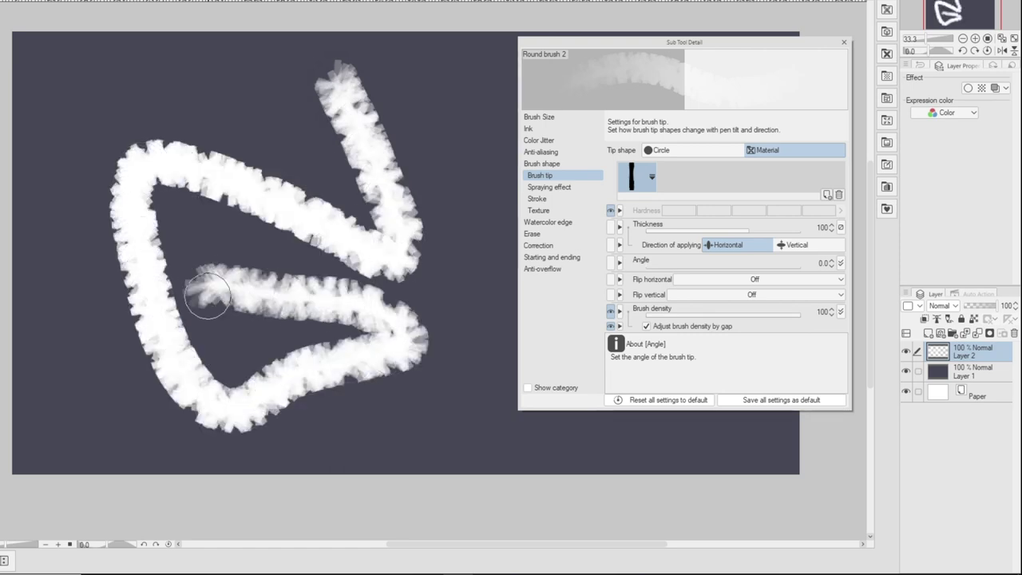
{"action": "key", "text": "Delete"}
{"action": "left_click", "coordinate": [840, 263]}
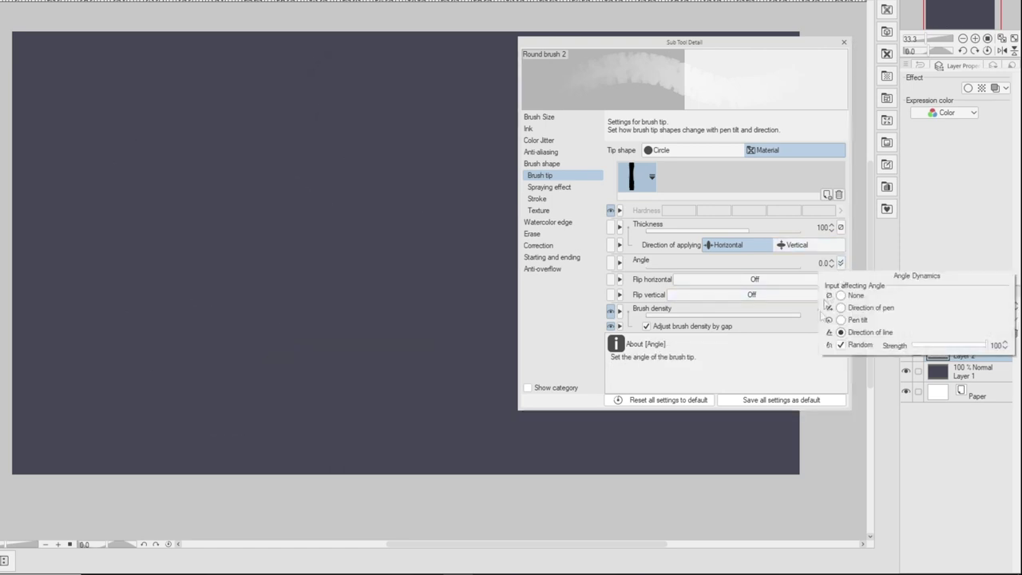
{"action": "left_click", "coordinate": [840, 344]}
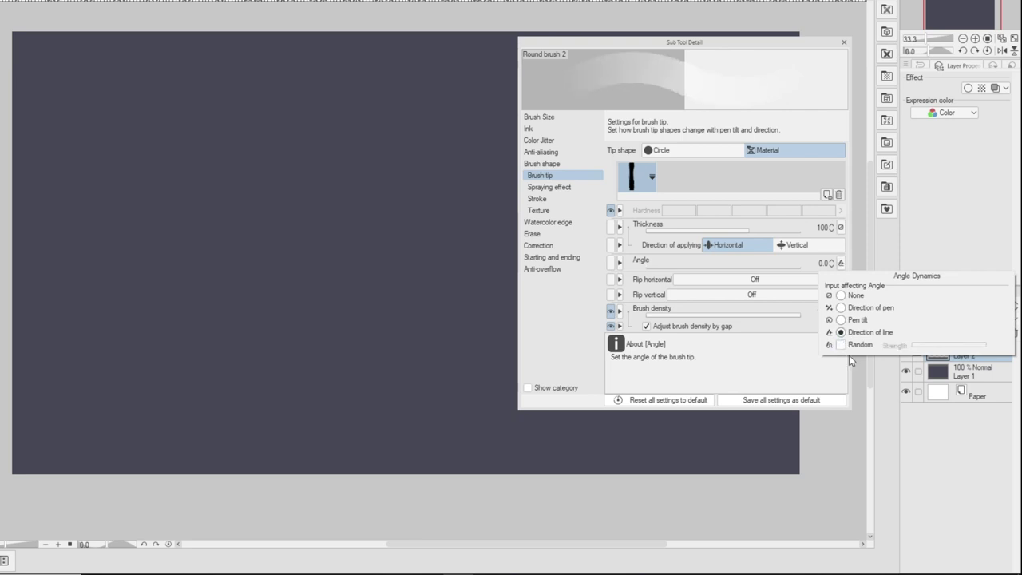
Step: Under Stroke, drop Gap from 3.0 to 0.1, then use 1.2, testing and clearing strokes
{"action": "left_click", "coordinate": [538, 199]}
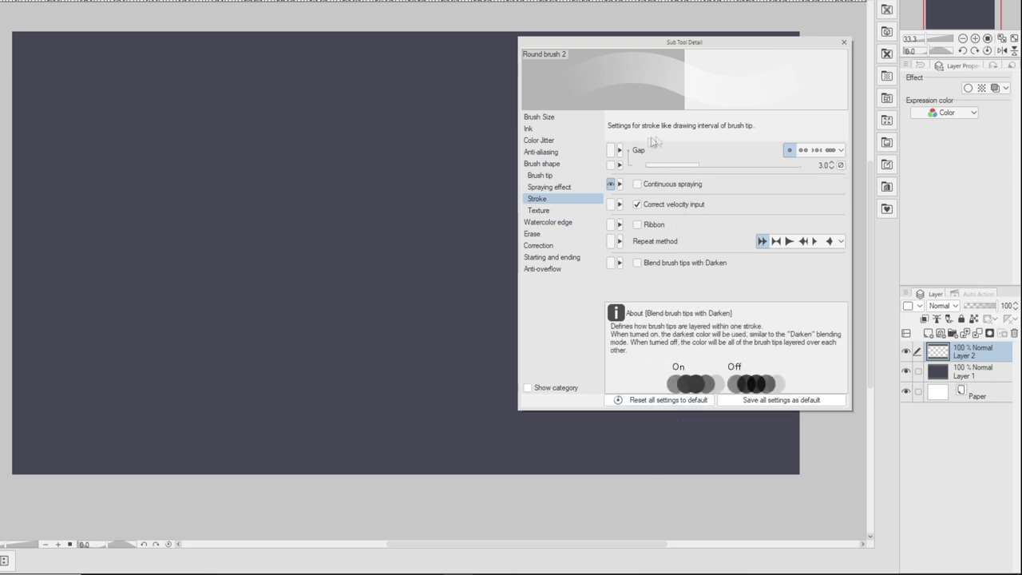
{"action": "left_click_drag", "start_coordinate": [698, 166], "coordinate": [645, 169]}
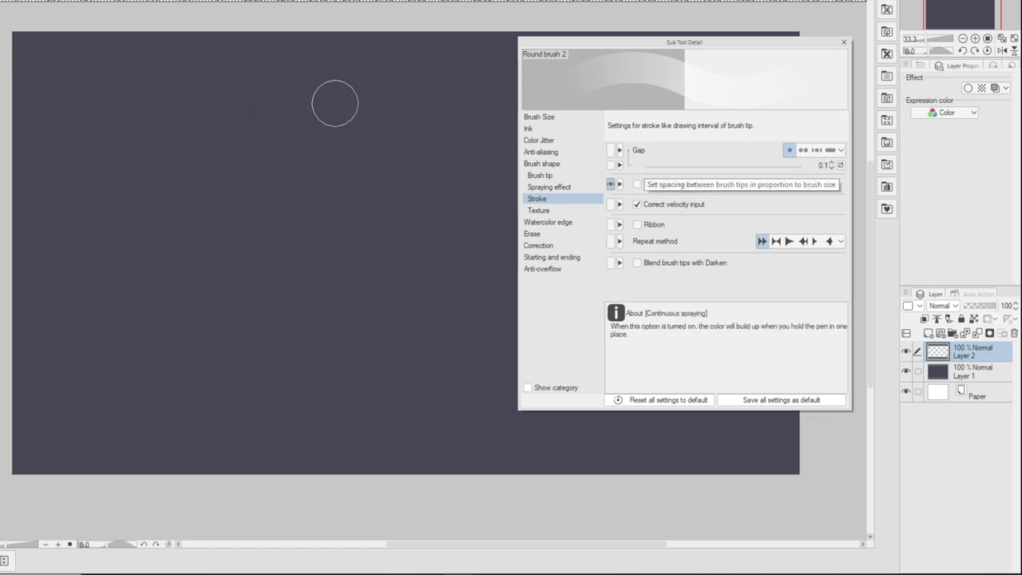
{"action": "mouse_move", "coordinate": [445, 136]}
{"action": "left_mouse_down"}
{"action": "mouse_move", "coordinate": [353, 103]}
{"action": "mouse_move", "coordinate": [210, 82]}
{"action": "mouse_move", "coordinate": [87, 291]}
{"action": "mouse_move", "coordinate": [205, 346]}
{"action": "mouse_move", "coordinate": [295, 369]}
{"action": "mouse_move", "coordinate": [346, 275]}
{"action": "mouse_move", "coordinate": [280, 194]}
{"action": "mouse_move", "coordinate": [251, 206]}
{"action": "left_mouse_up"}
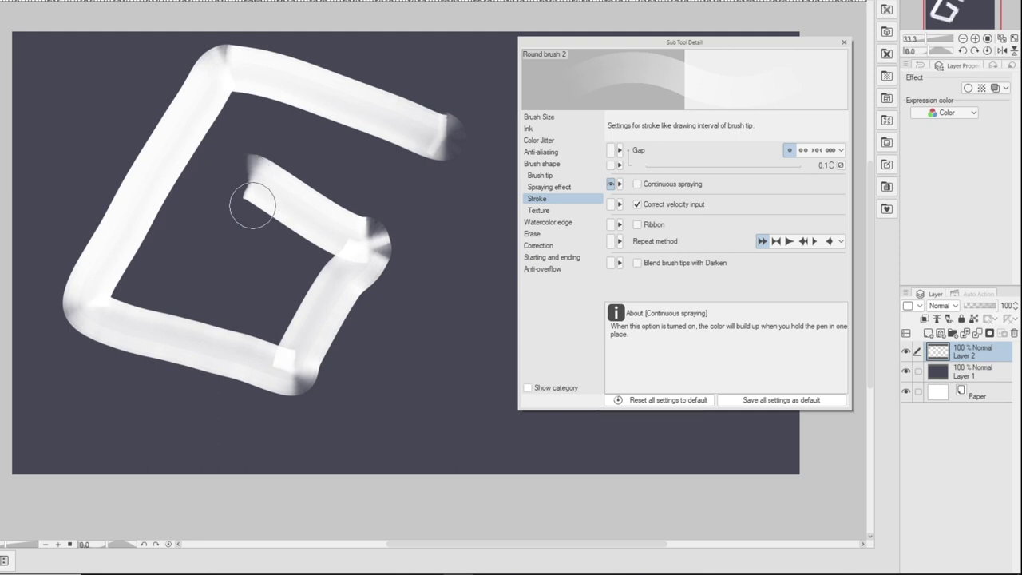
{"action": "key", "text": "Delete"}
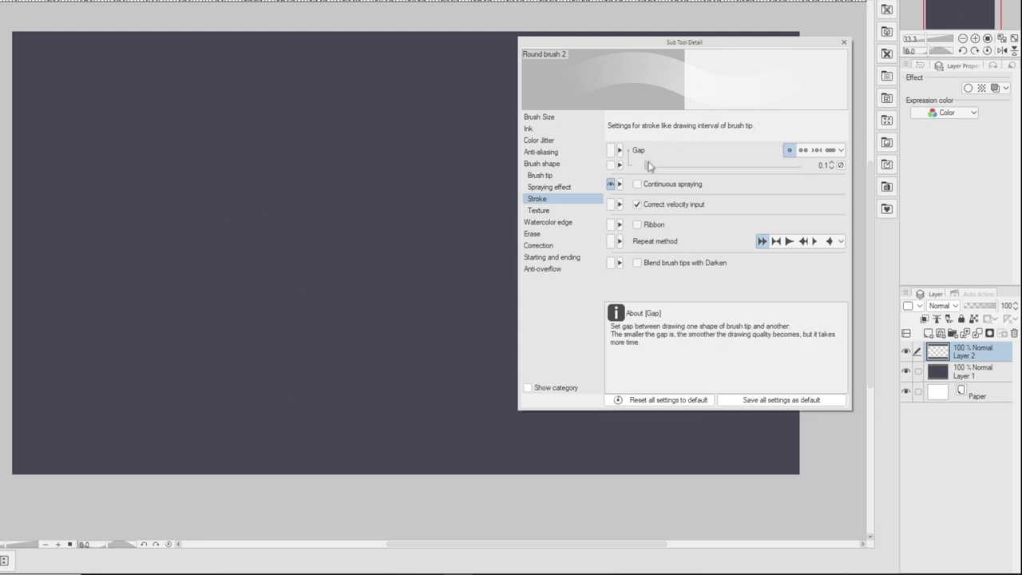
{"action": "mouse_move", "coordinate": [421, 90]}
{"action": "left_mouse_down"}
{"action": "mouse_move", "coordinate": [240, 349]}
{"action": "mouse_move", "coordinate": [126, 241]}
{"action": "mouse_move", "coordinate": [140, 208]}
{"action": "mouse_move", "coordinate": [234, 120]}
{"action": "mouse_move", "coordinate": [315, 207]}
{"action": "left_mouse_up"}
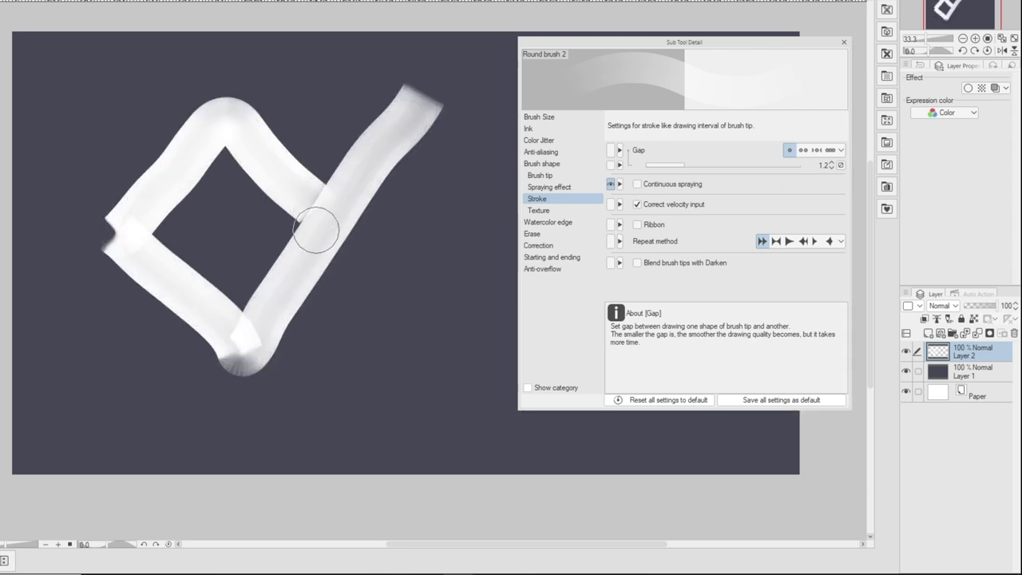
{"action": "key", "text": "Delete"}
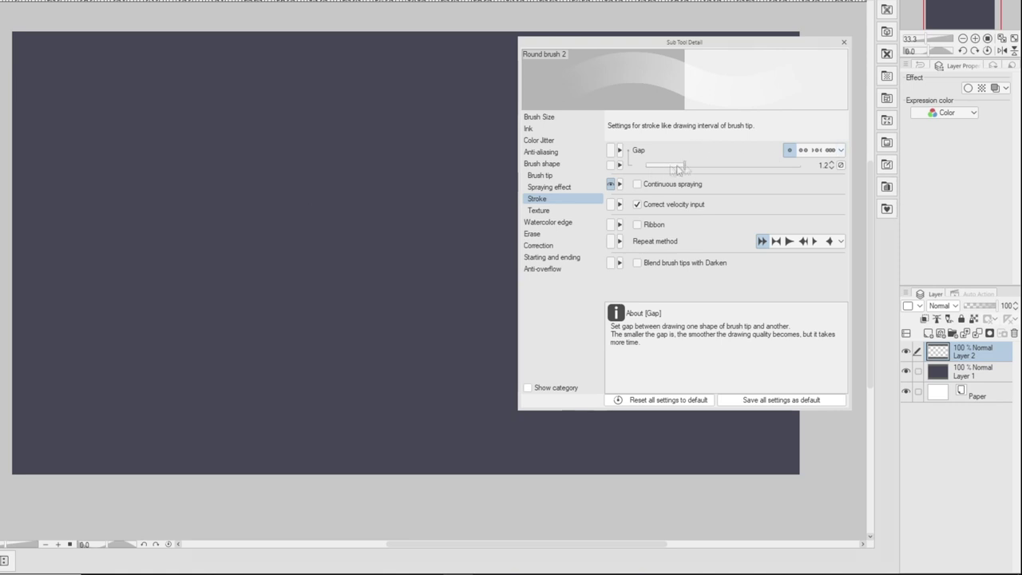
Step: Widen the Gap to 73.7 and draw two rows of spaced test dabs
{"action": "left_click", "coordinate": [840, 165]}
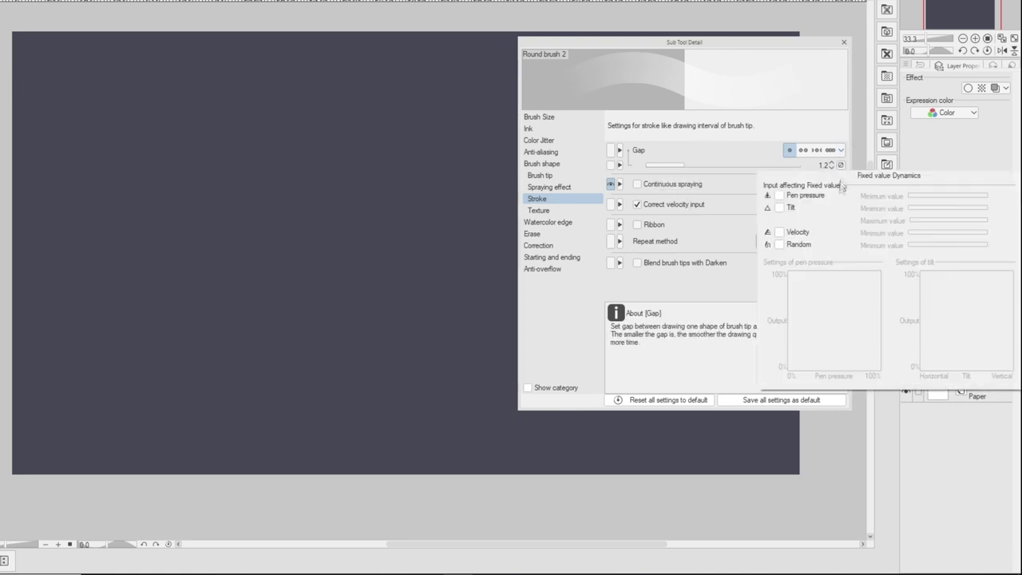
{"action": "left_click", "coordinate": [702, 294]}
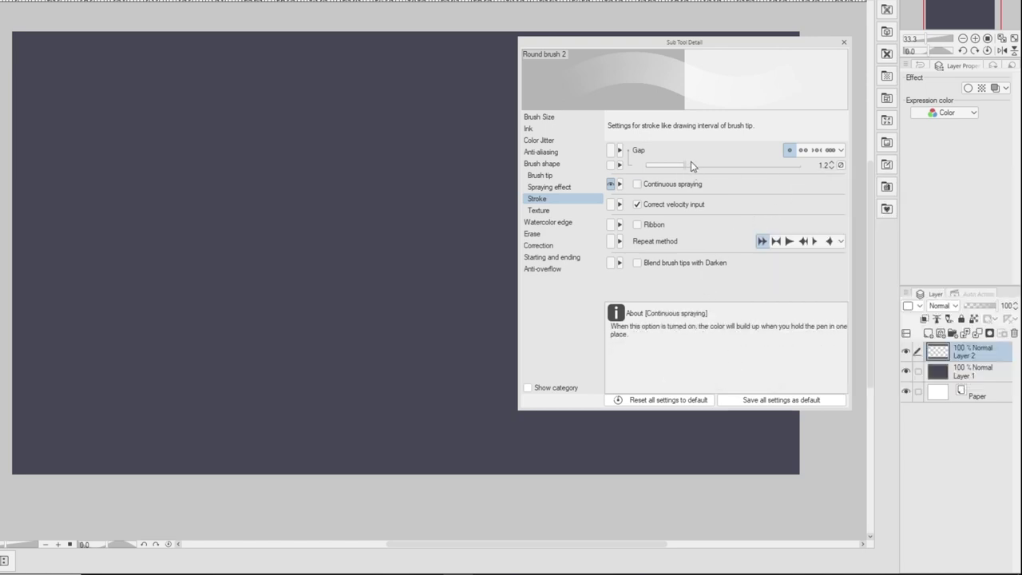
{"action": "left_click_drag", "start_coordinate": [691, 162], "coordinate": [748, 165]}
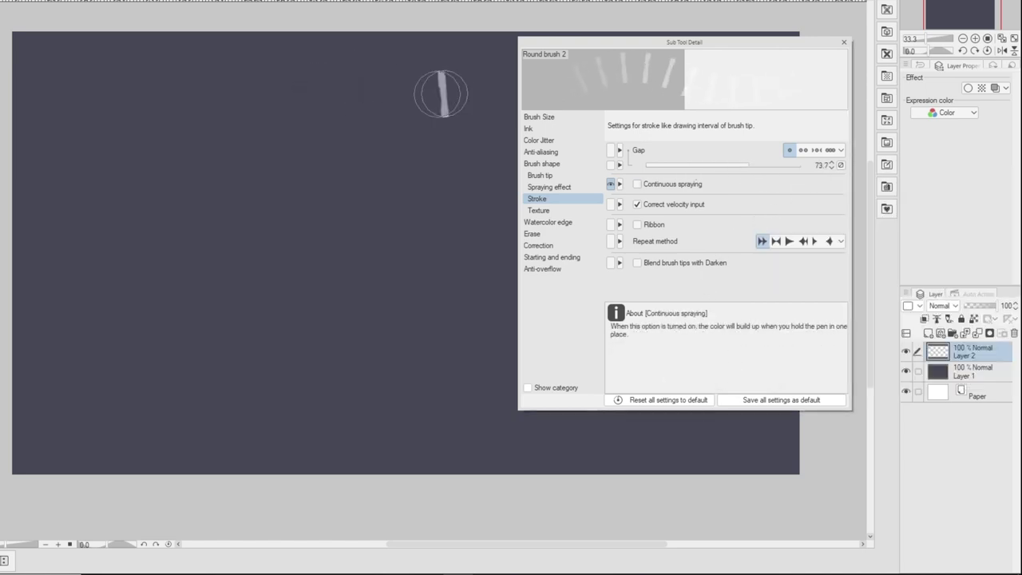
{"action": "left_click_drag", "start_coordinate": [440, 94], "coordinate": [69, 102]}
{"action": "mouse_move", "coordinate": [446, 172]}
{"action": "left_mouse_down"}
{"action": "mouse_move", "coordinate": [407, 172]}
{"action": "mouse_move", "coordinate": [65, 177]}
{"action": "left_mouse_up"}
Step: Turn on Random gap variation, draw two irregular rows of dabs, then clear them
{"action": "left_click", "coordinate": [840, 164]}
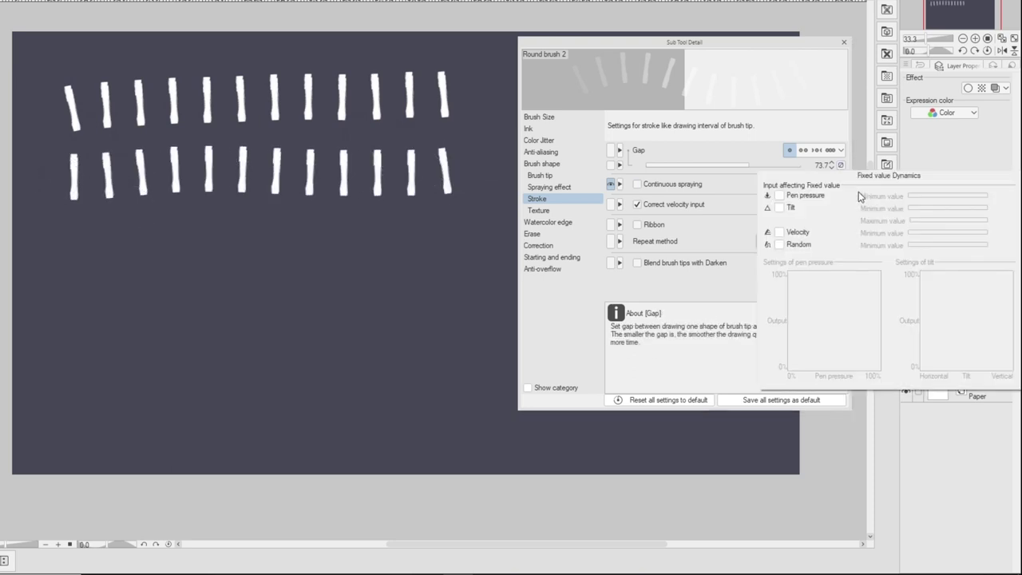
{"action": "left_click", "coordinate": [779, 245]}
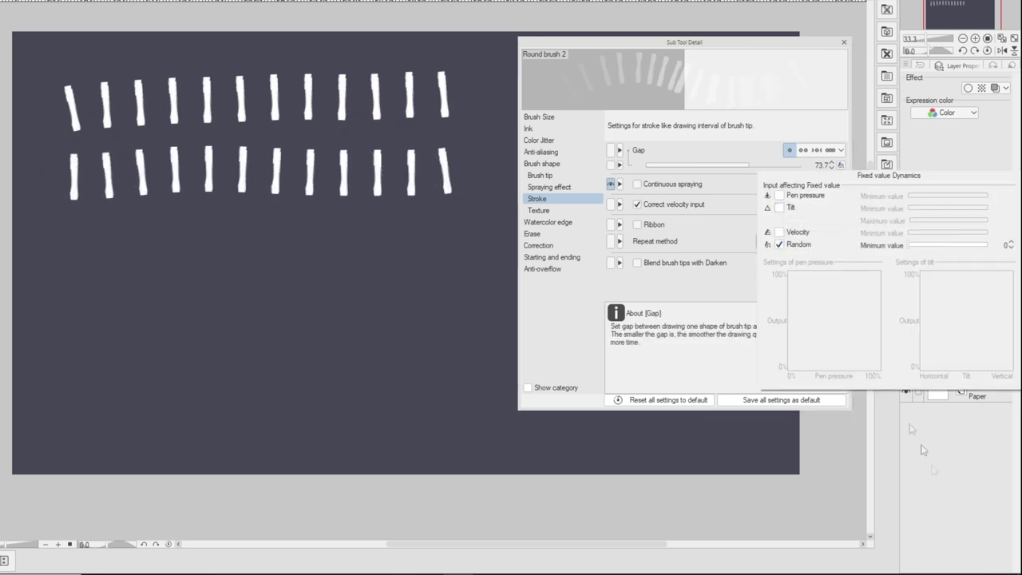
{"action": "left_click", "coordinate": [434, 250]}
{"action": "mouse_move", "coordinate": [471, 255]}
{"action": "left_mouse_down"}
{"action": "mouse_move", "coordinate": [275, 243]}
{"action": "mouse_move", "coordinate": [57, 265]}
{"action": "left_mouse_up"}
{"action": "mouse_move", "coordinate": [447, 327]}
{"action": "left_mouse_down"}
{"action": "mouse_move", "coordinate": [214, 323]}
{"action": "mouse_move", "coordinate": [94, 342]}
{"action": "left_mouse_up"}
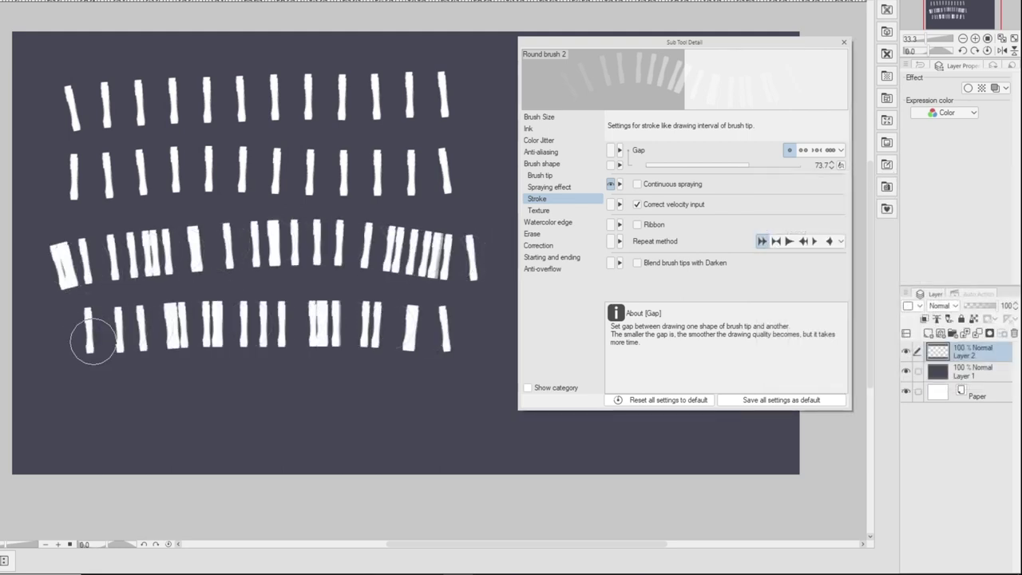
{"action": "key", "text": "Delete"}
{"action": "left_click", "coordinate": [840, 165]}
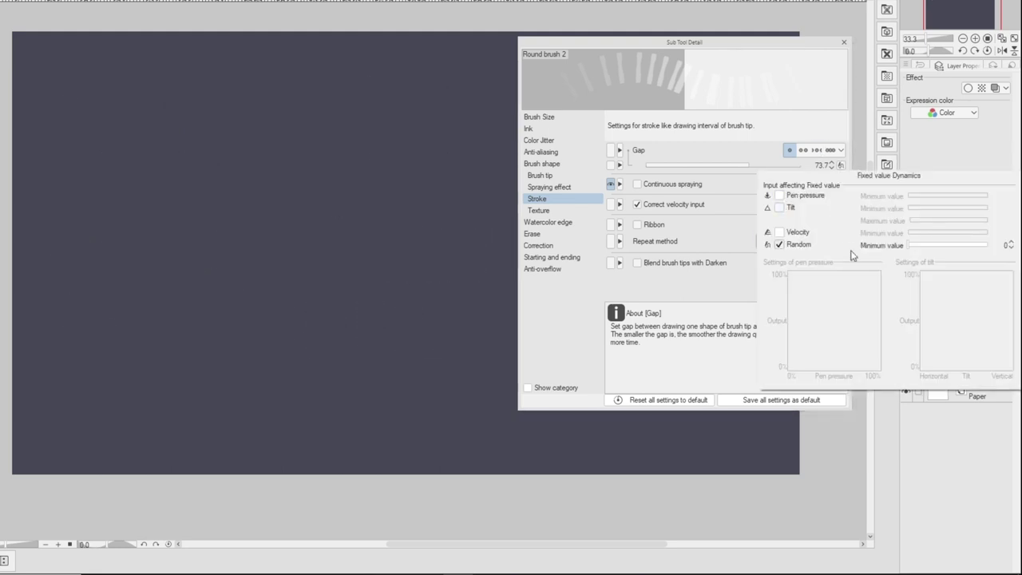
{"action": "left_click", "coordinate": [778, 245]}
Step: Set Round brush 2's brush tip material to Brush rough 2 plus Dots
{"action": "left_click", "coordinate": [540, 176]}
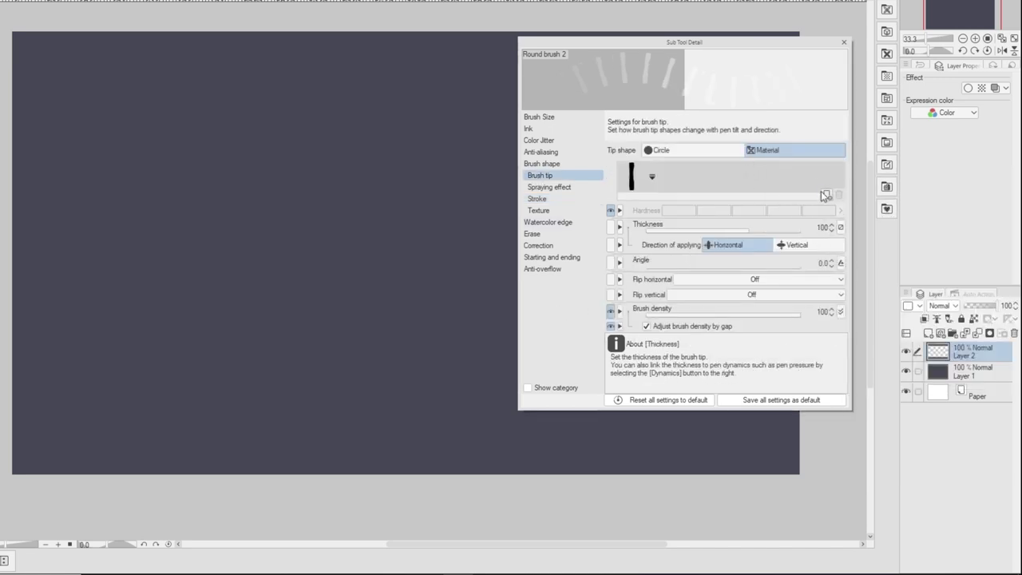
{"action": "left_click", "coordinate": [826, 195]}
{"action": "left_click", "coordinate": [36, 143]}
{"action": "left_click", "coordinate": [146, 216]}
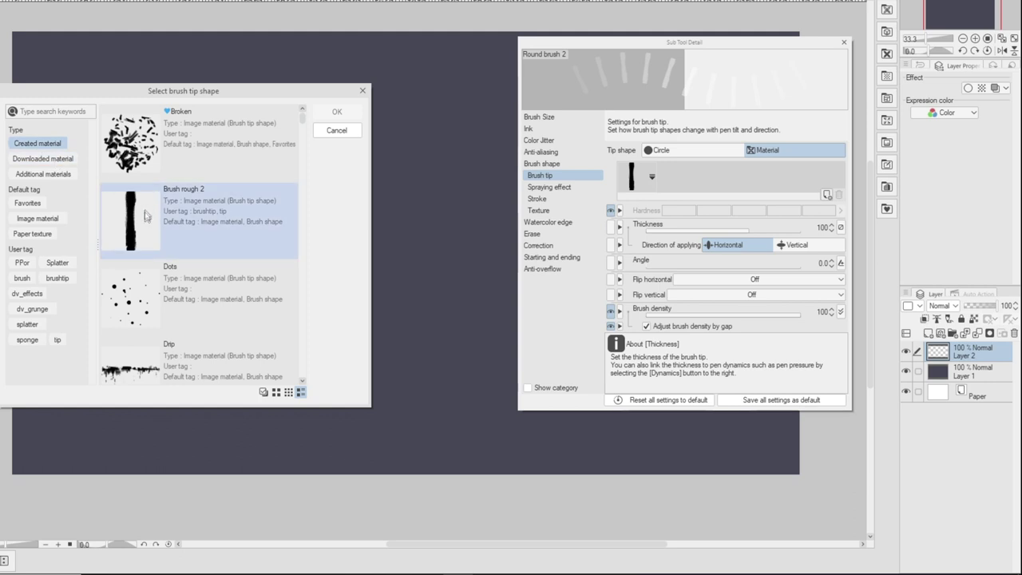
{"action": "left_click", "coordinate": [132, 296], "text": "ctrl"}
{"action": "left_click", "coordinate": [337, 112]}
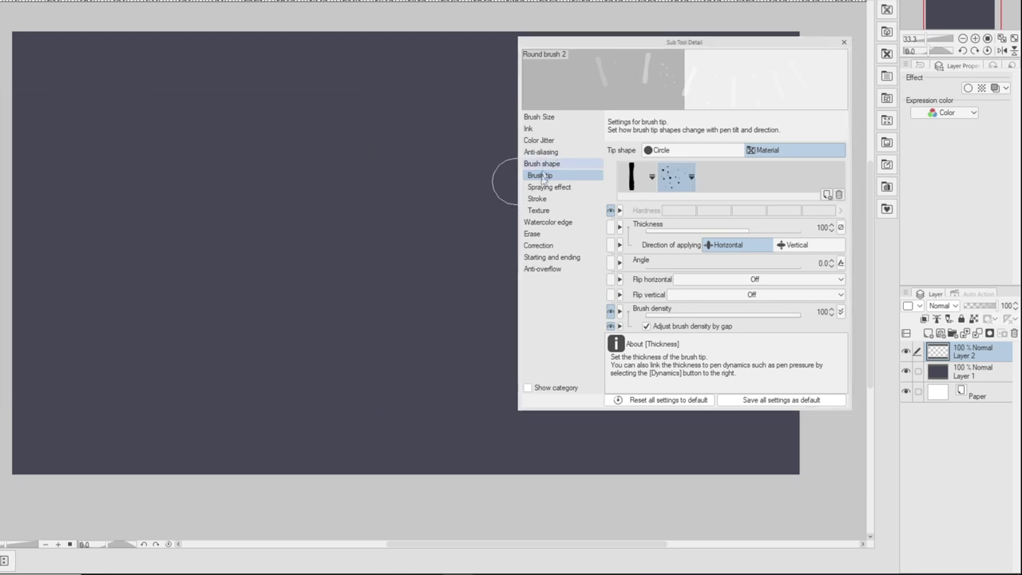
Step: Paint two test rows and set the tip repeat method to Random
{"action": "left_click_drag", "start_coordinate": [469, 95], "coordinate": [94, 104]}
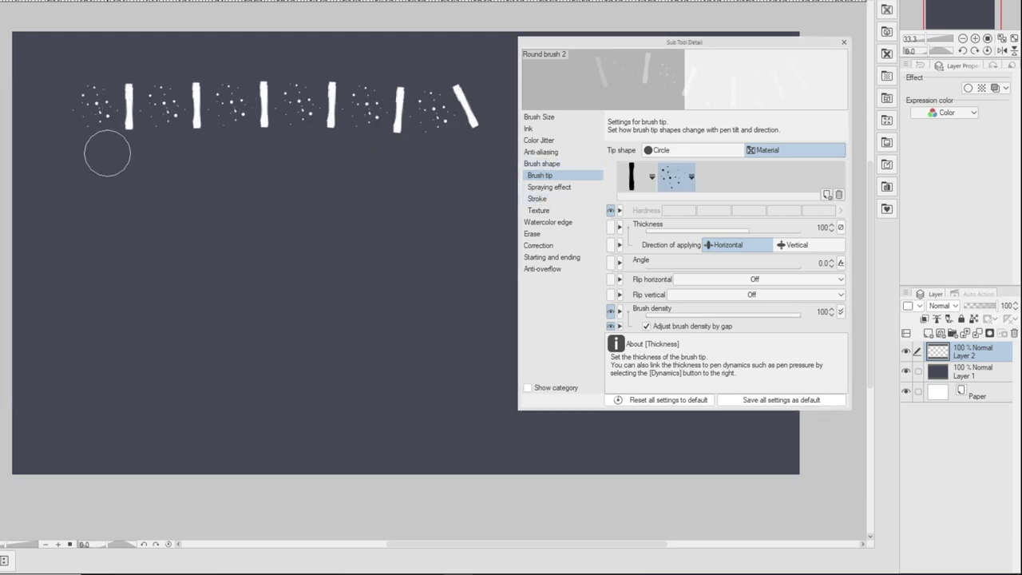
{"action": "left_click", "coordinate": [539, 198]}
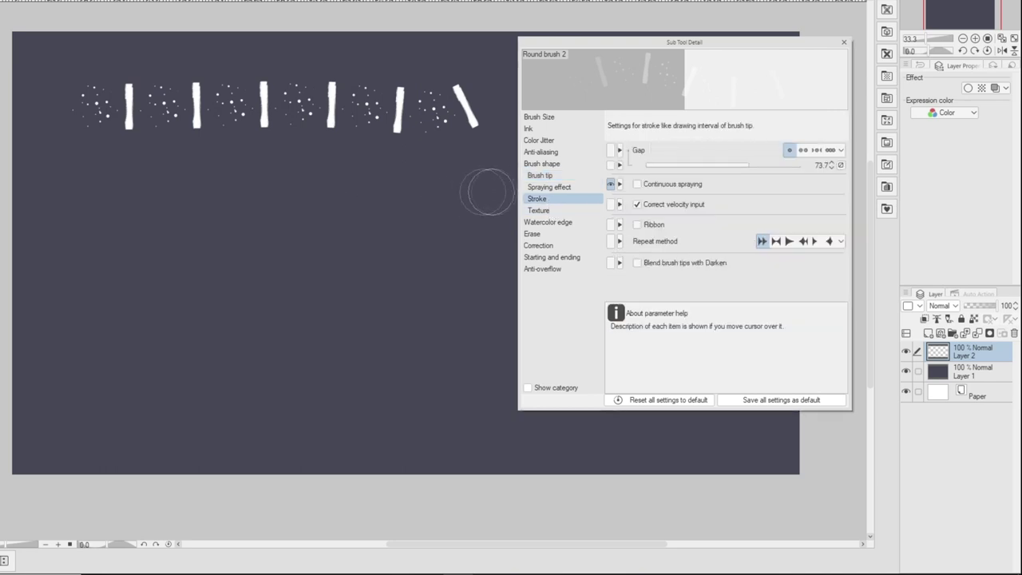
{"action": "left_click_drag", "start_coordinate": [487, 191], "coordinate": [96, 194]}
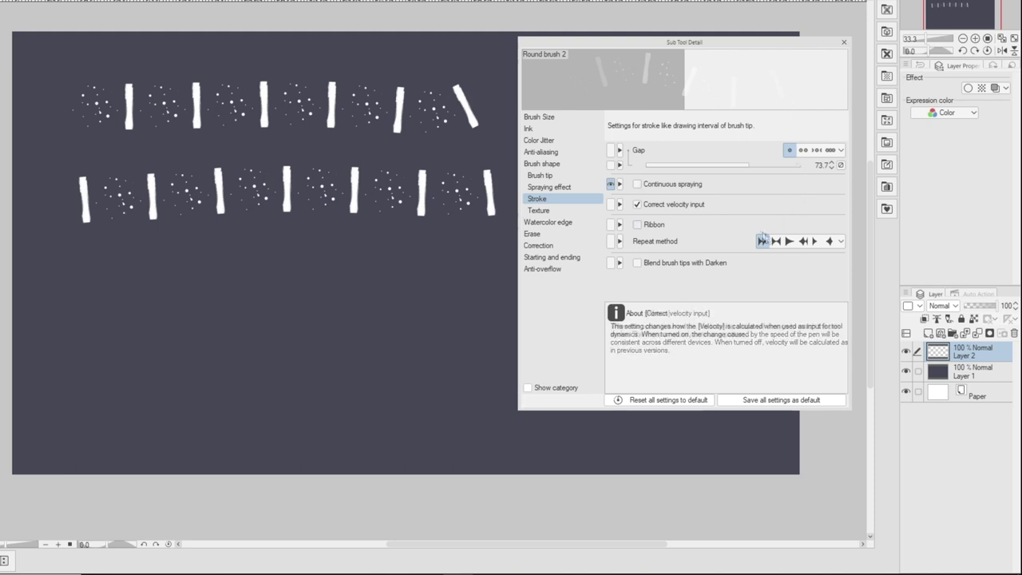
{"action": "mouse_move", "coordinate": [714, 249]}
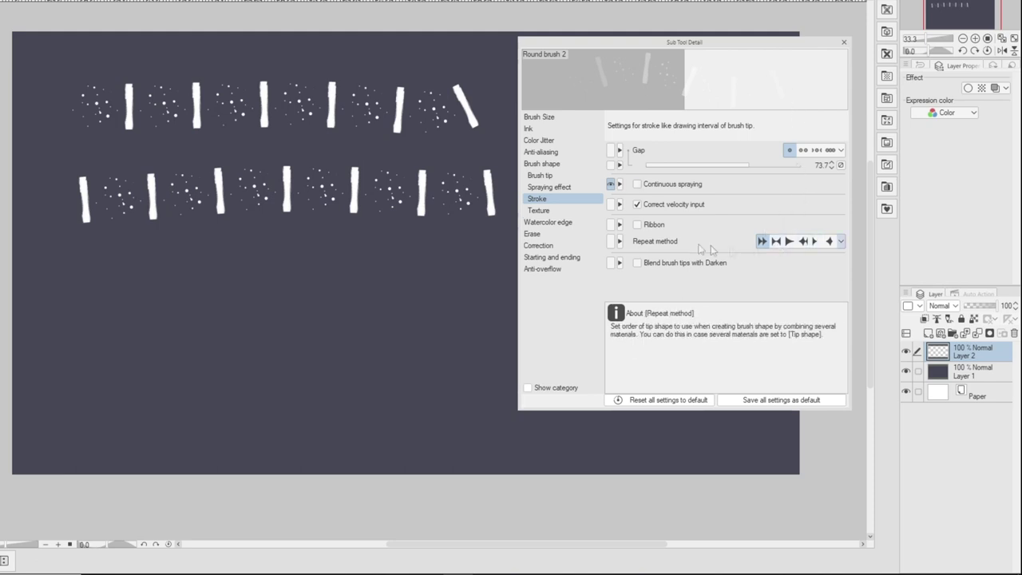
{"action": "left_click", "coordinate": [804, 243]}
{"action": "mouse_move", "coordinate": [807, 268]}
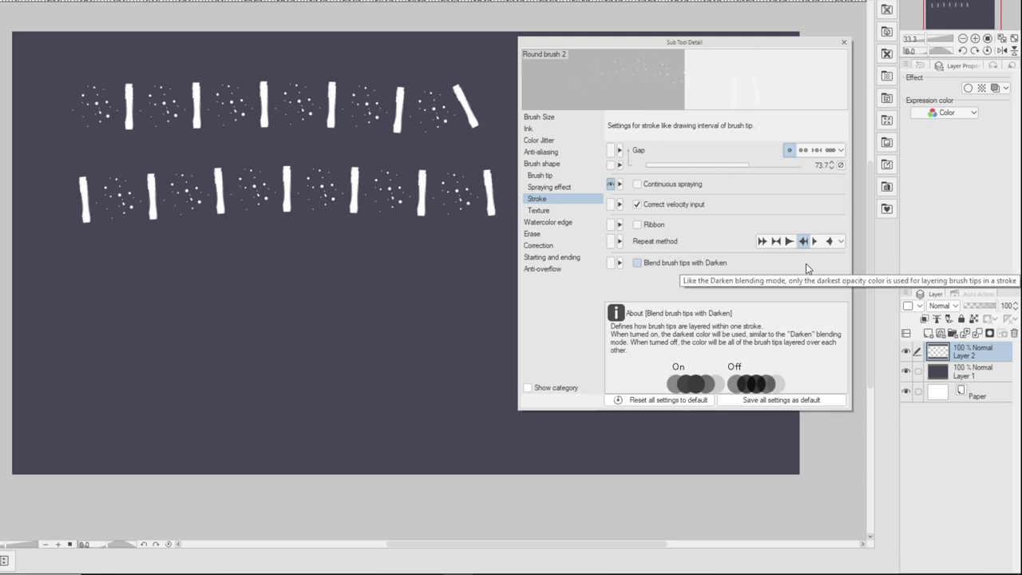
Step: Paint three more test rows, then delete all test strokes from the layer
{"action": "mouse_move", "coordinate": [481, 278]}
{"action": "left_mouse_down"}
{"action": "mouse_move", "coordinate": [238, 268]}
{"action": "mouse_move", "coordinate": [104, 273]}
{"action": "left_mouse_up"}
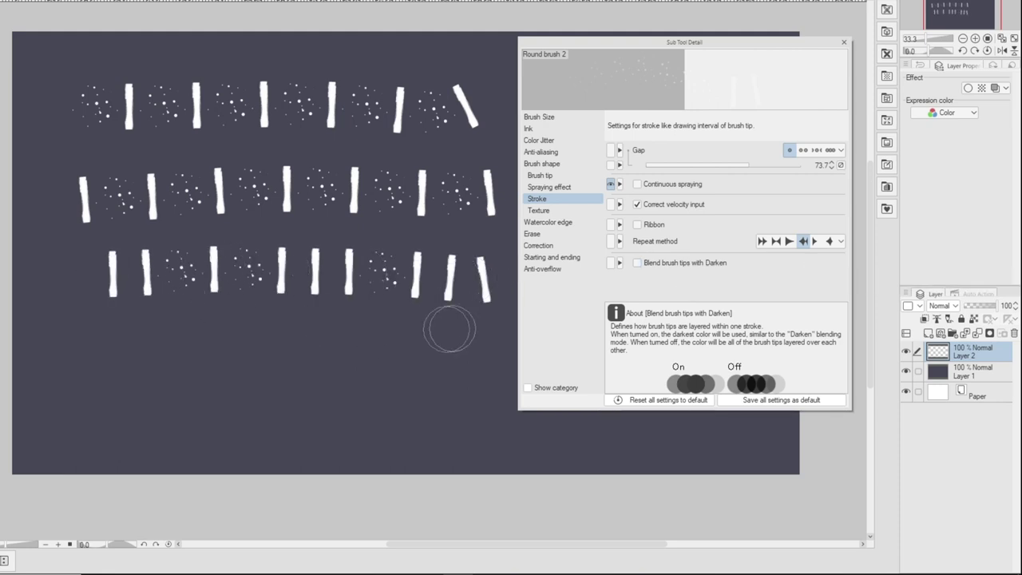
{"action": "left_click_drag", "start_coordinate": [479, 335], "coordinate": [324, 336]}
{"action": "left_click_drag", "start_coordinate": [260, 334], "coordinate": [66, 354]}
{"action": "left_click_drag", "start_coordinate": [460, 391], "coordinate": [117, 411]}
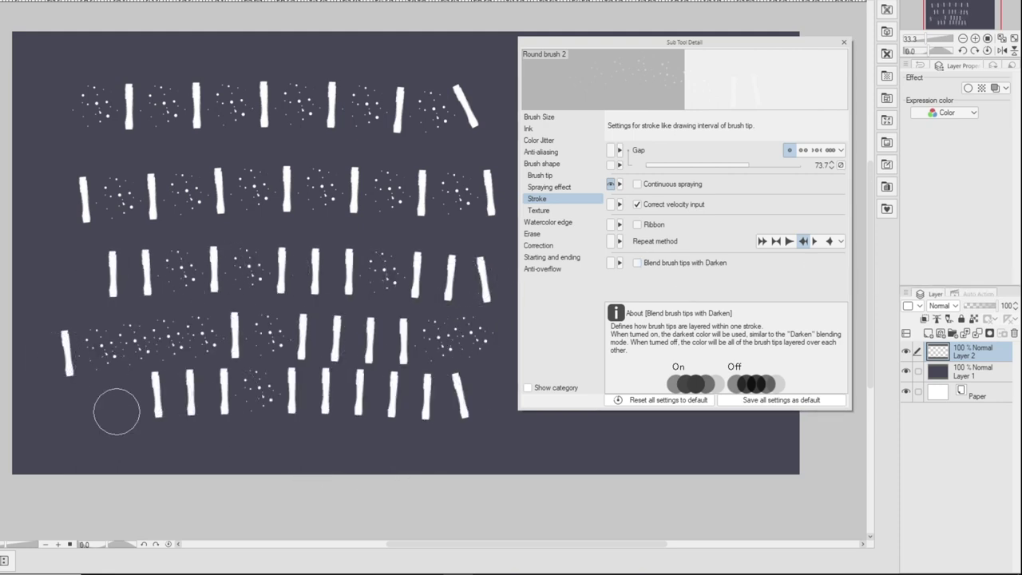
{"action": "key", "text": "Delete"}
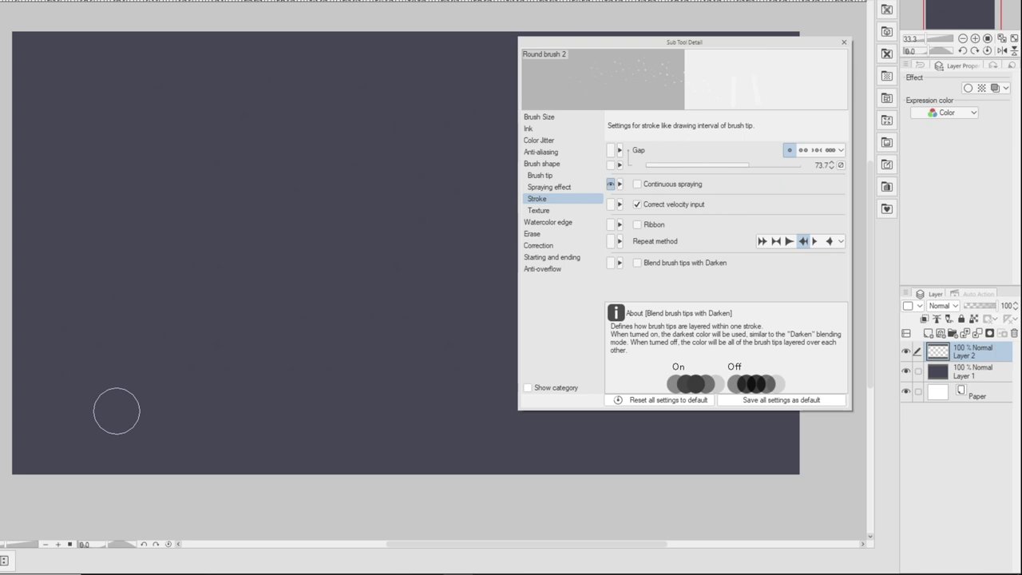
{"action": "left_click", "coordinate": [559, 187]}
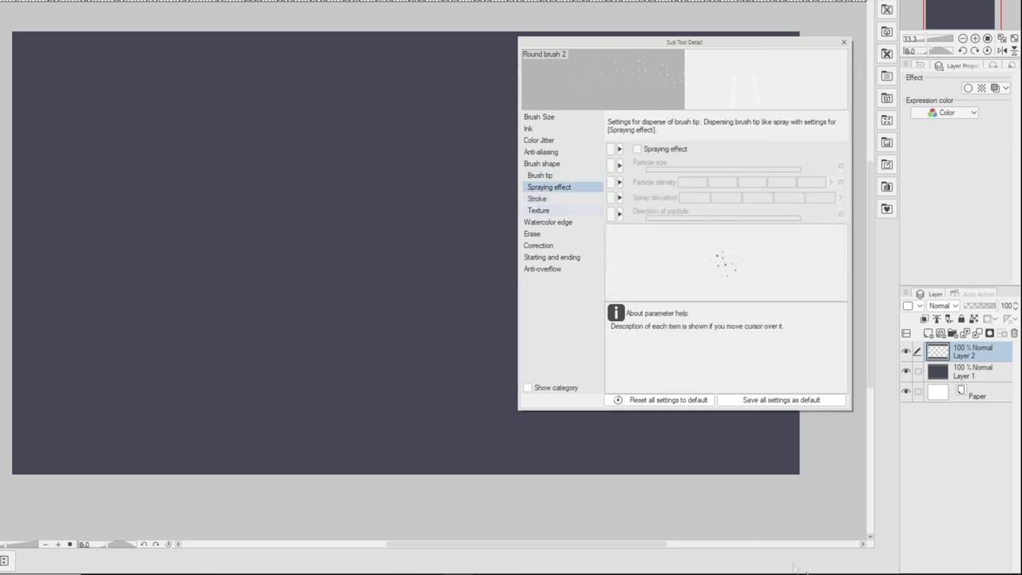
{"action": "left_click", "coordinate": [539, 176]}
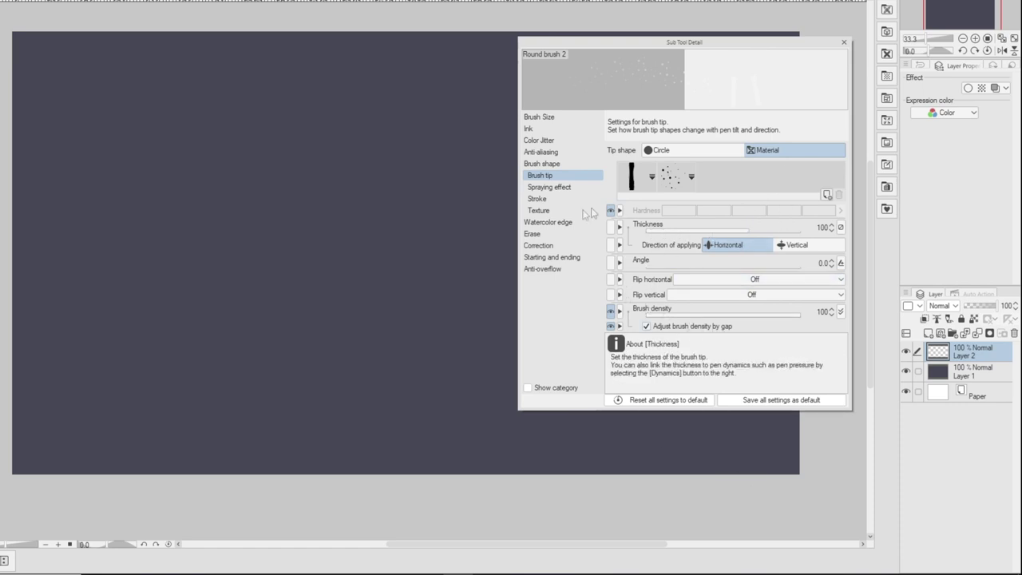
Step: Reduce the tip gap to about 9.9 and paint a vertical test stroke
{"action": "left_click", "coordinate": [538, 199]}
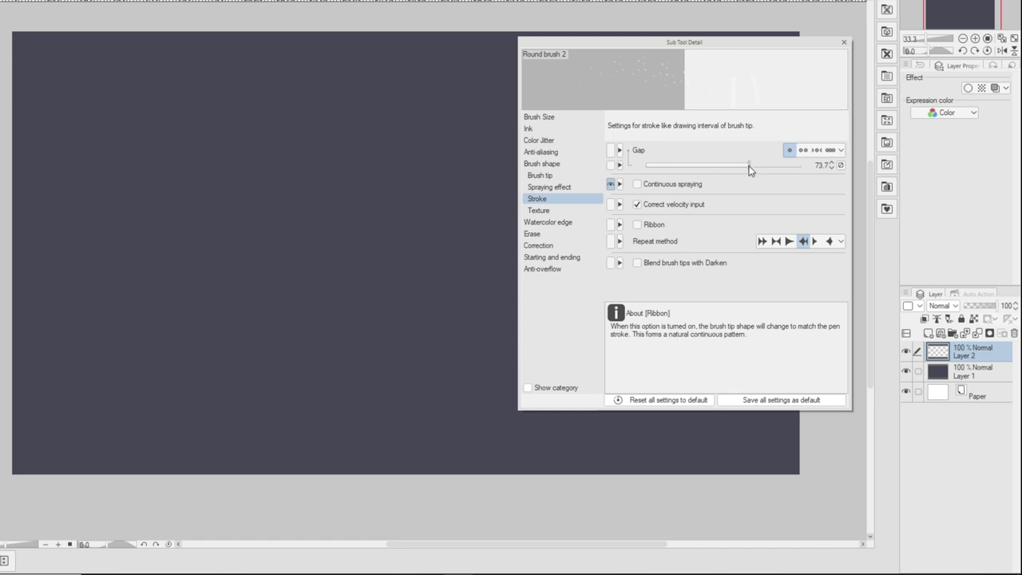
{"action": "left_click_drag", "start_coordinate": [749, 167], "coordinate": [715, 170]}
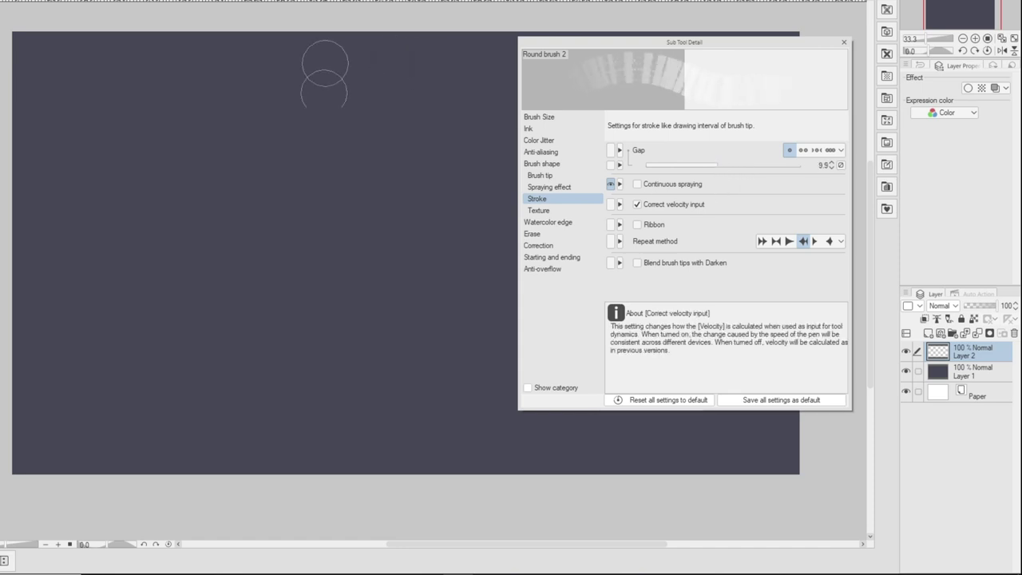
{"action": "left_click_drag", "start_coordinate": [399, 70], "coordinate": [398, 385]}
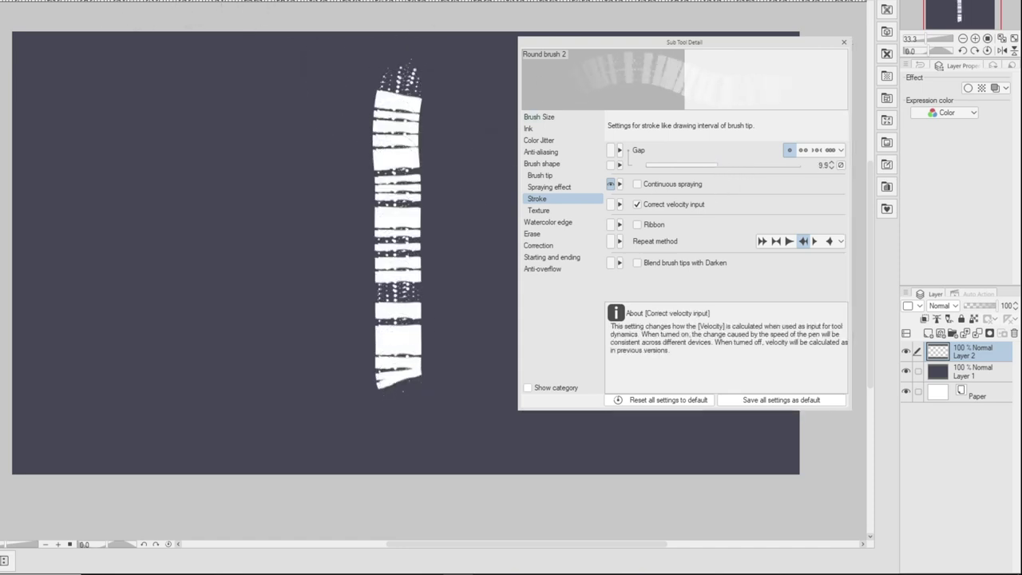
{"action": "key", "text": "ctrl+z"}
{"action": "left_click_drag", "start_coordinate": [432, 74], "coordinate": [426, 361]}
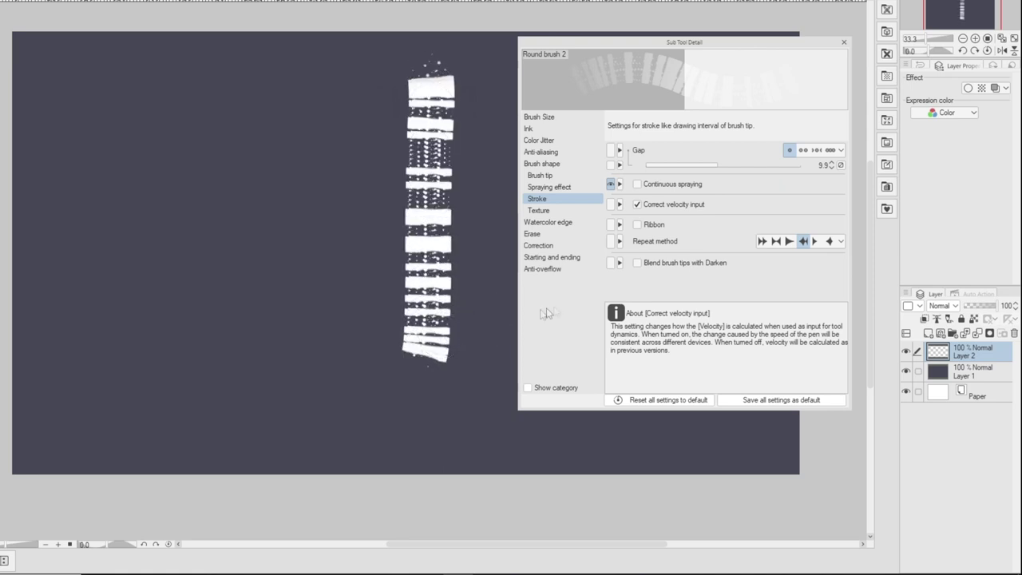
Step: Blend the brush tips with Darken, then try and undo a comparison stroke
{"action": "left_click", "coordinate": [637, 264]}
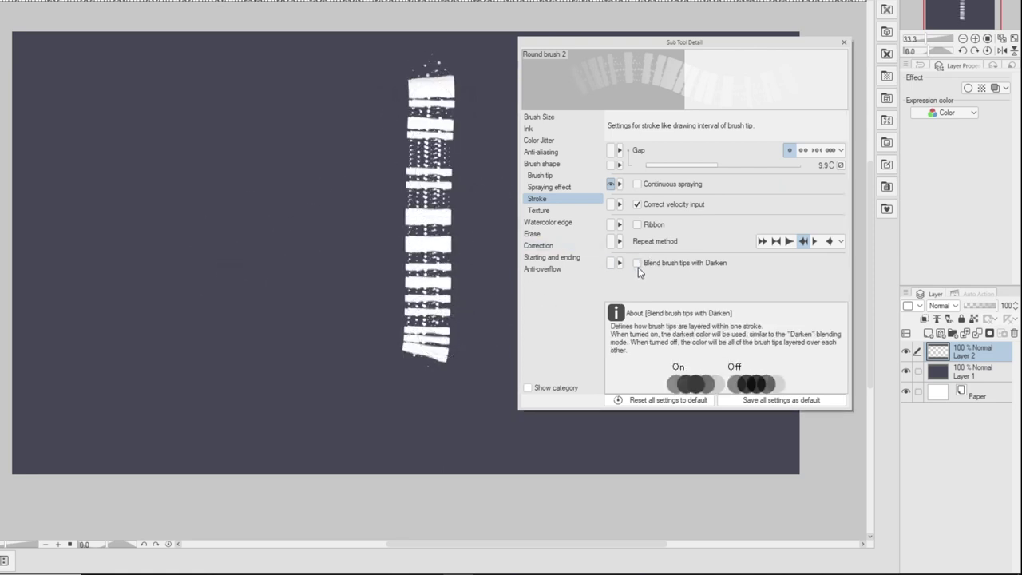
{"action": "left_click_drag", "start_coordinate": [351, 94], "coordinate": [351, 369]}
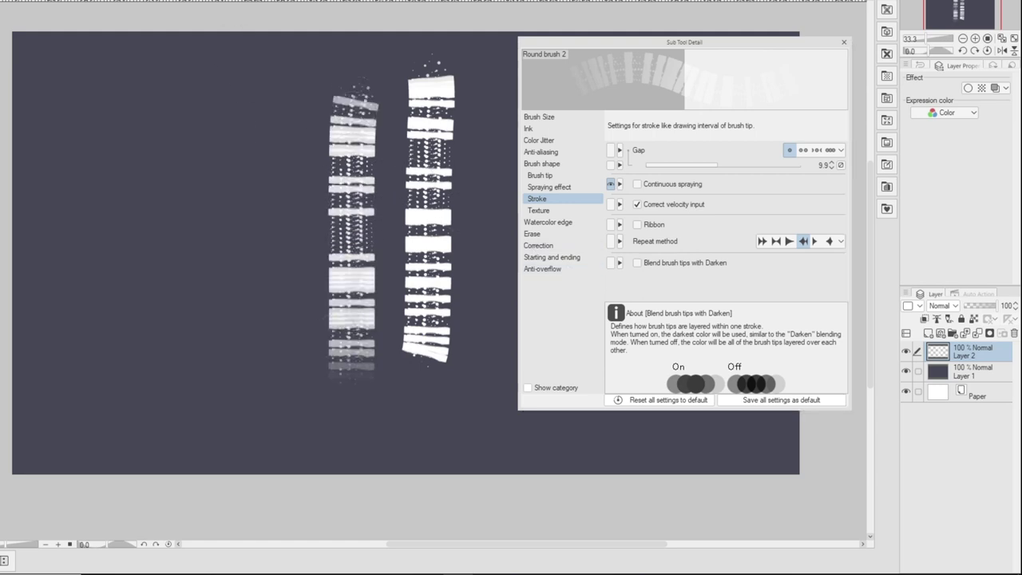
{"action": "key", "text": "ctrl+z"}
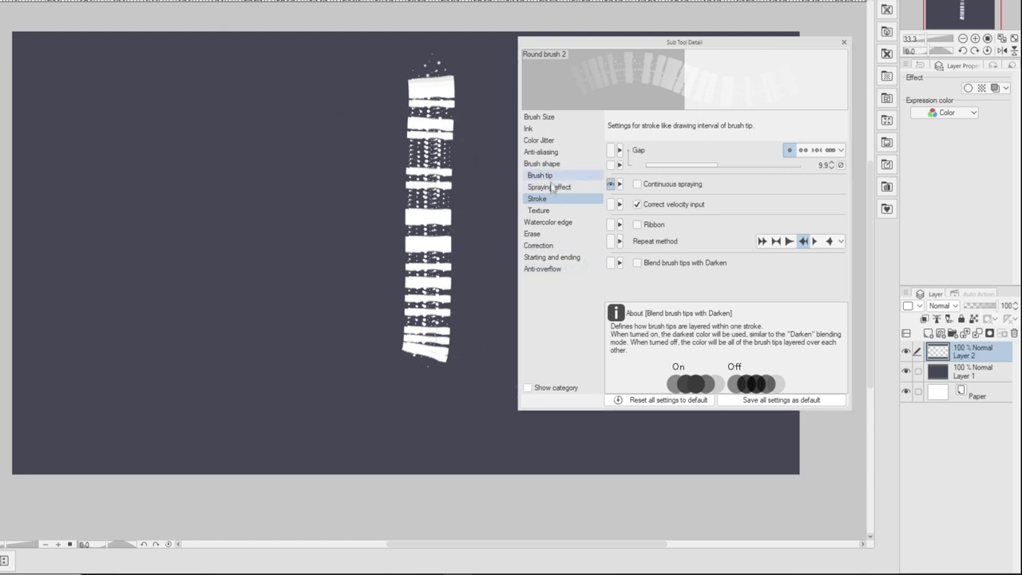
{"action": "left_click", "coordinate": [553, 187]}
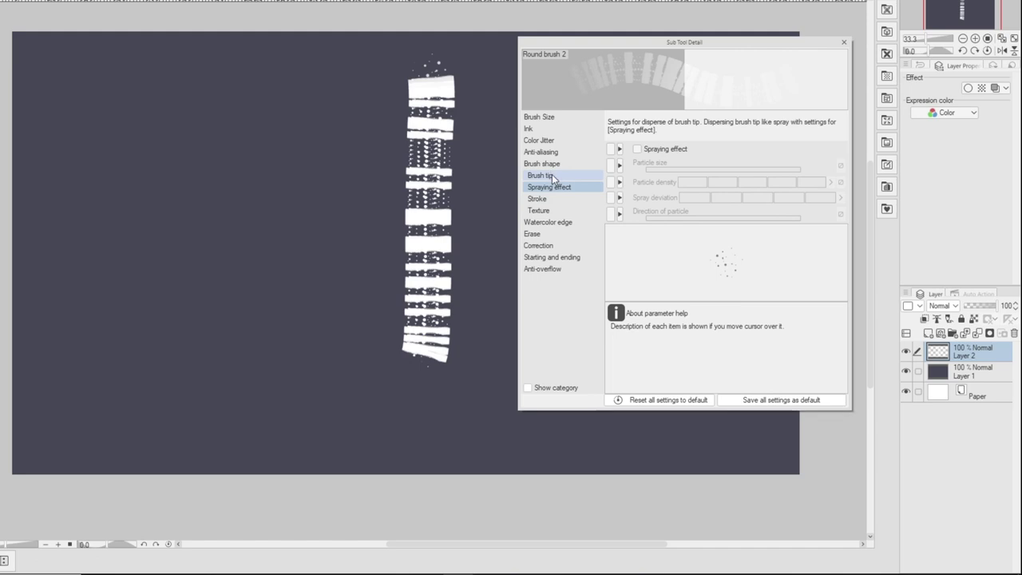
{"action": "left_click", "coordinate": [551, 176]}
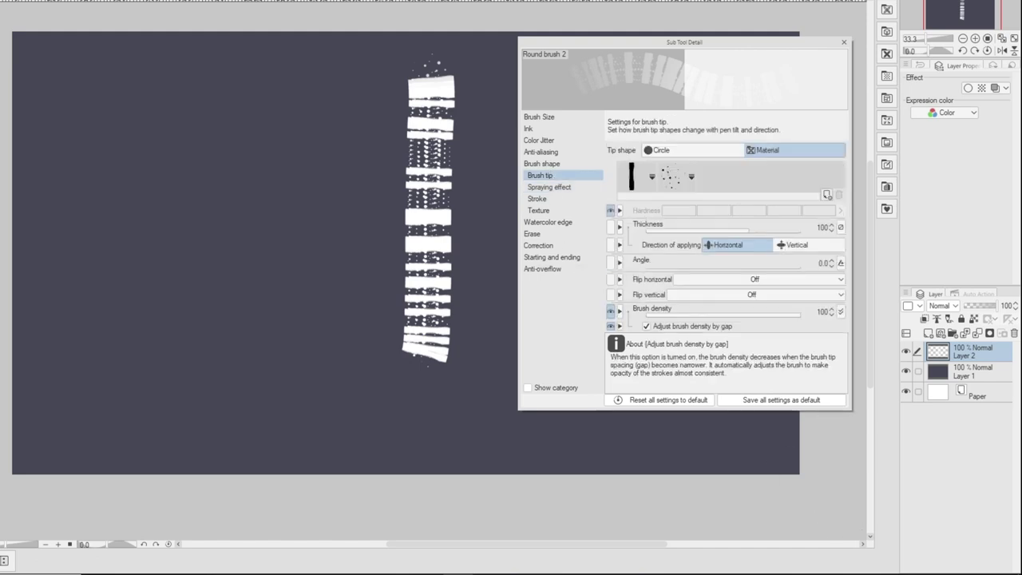
{"action": "left_click", "coordinate": [840, 227]}
Step: Make tip thickness and angle vary randomly, with a test stroke after each
{"action": "left_click", "coordinate": [780, 309]}
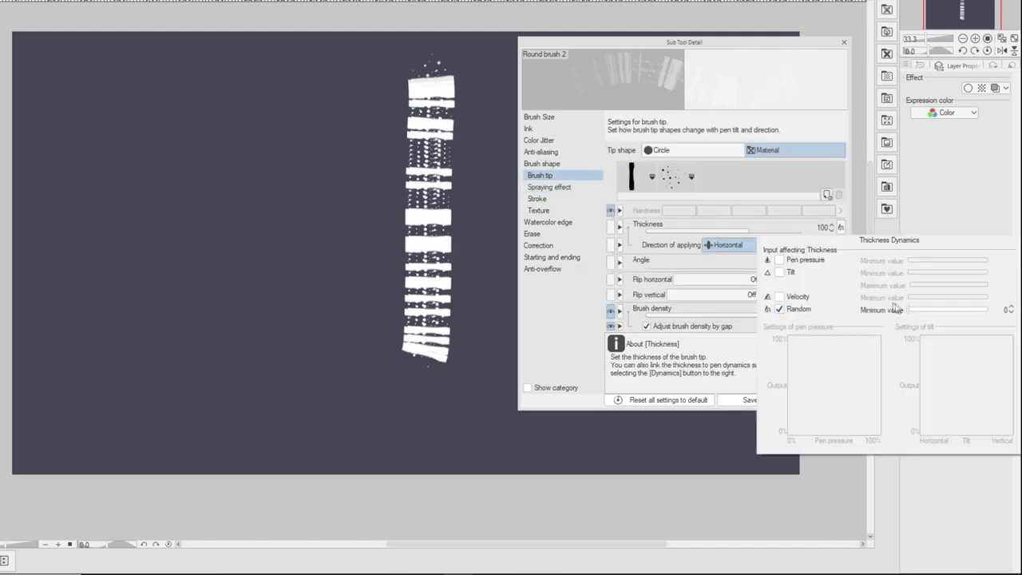
{"action": "left_click", "coordinate": [349, 157]}
{"action": "left_click_drag", "start_coordinate": [363, 80], "coordinate": [352, 369]}
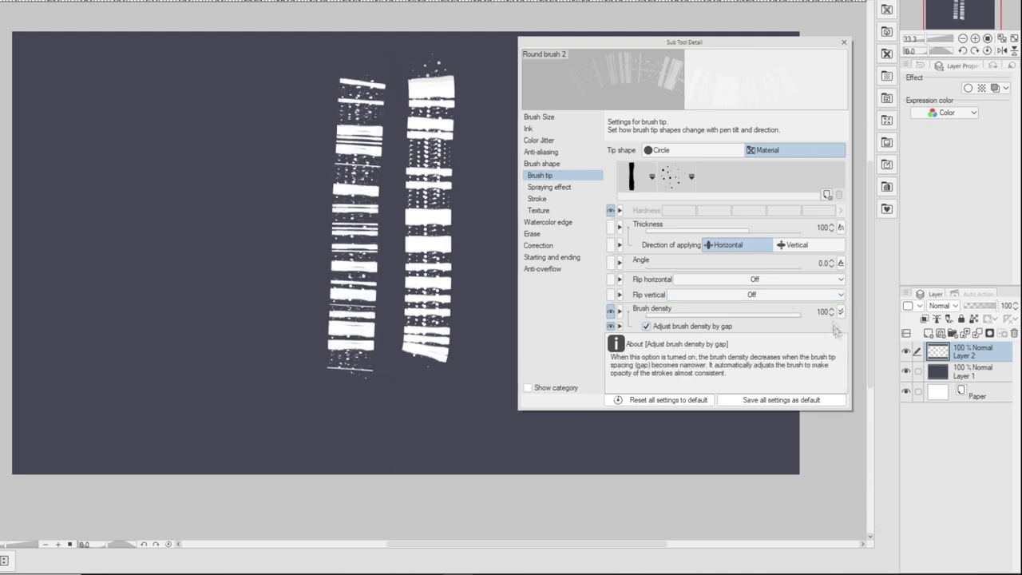
{"action": "left_click", "coordinate": [840, 263]}
{"action": "left_click", "coordinate": [841, 347]}
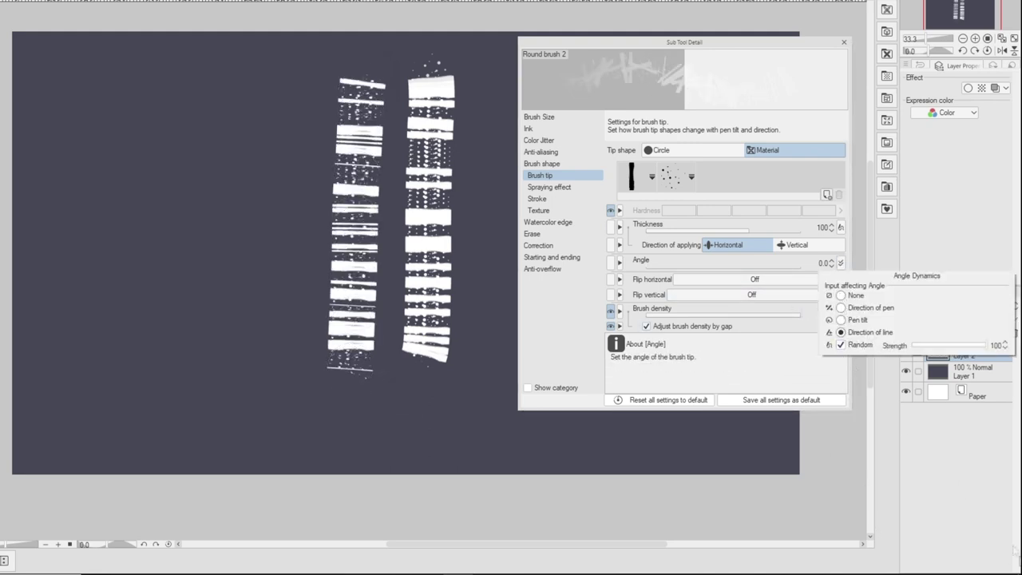
{"action": "mouse_move", "coordinate": [937, 349]}
{"action": "left_mouse_down"}
{"action": "mouse_move", "coordinate": [915, 353]}
{"action": "mouse_move", "coordinate": [915, 364]}
{"action": "mouse_move", "coordinate": [918, 349]}
{"action": "left_mouse_up"}
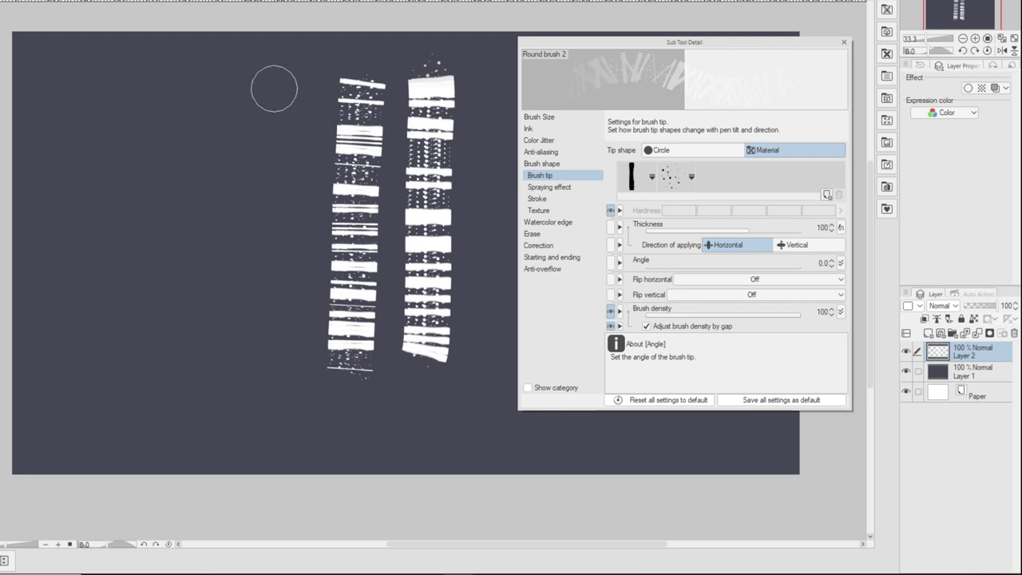
{"action": "left_click_drag", "start_coordinate": [274, 88], "coordinate": [276, 345]}
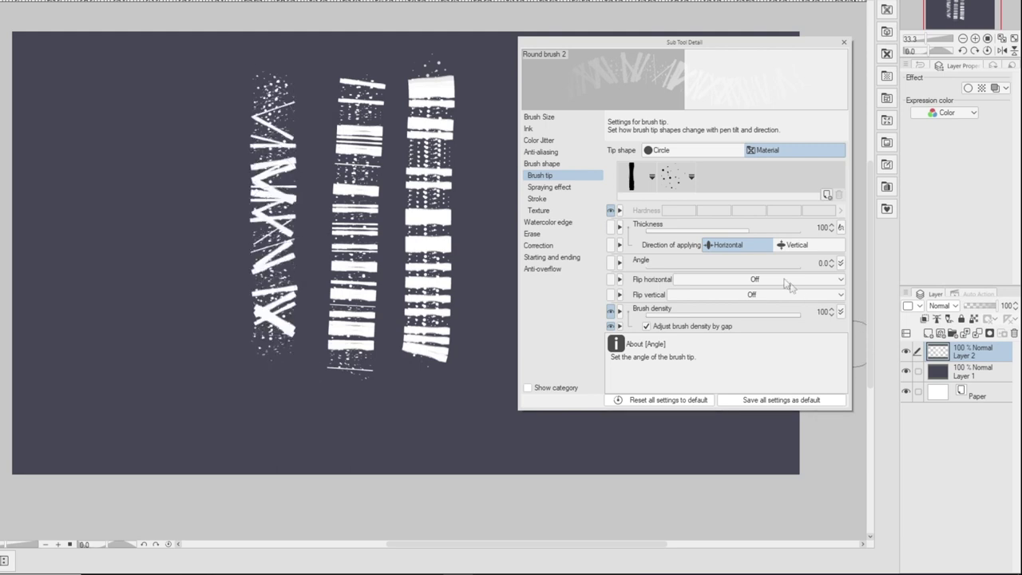
Step: Make brush density vary randomly with minimum 93 and paint a zigzag test stroke
{"action": "left_click", "coordinate": [841, 311]}
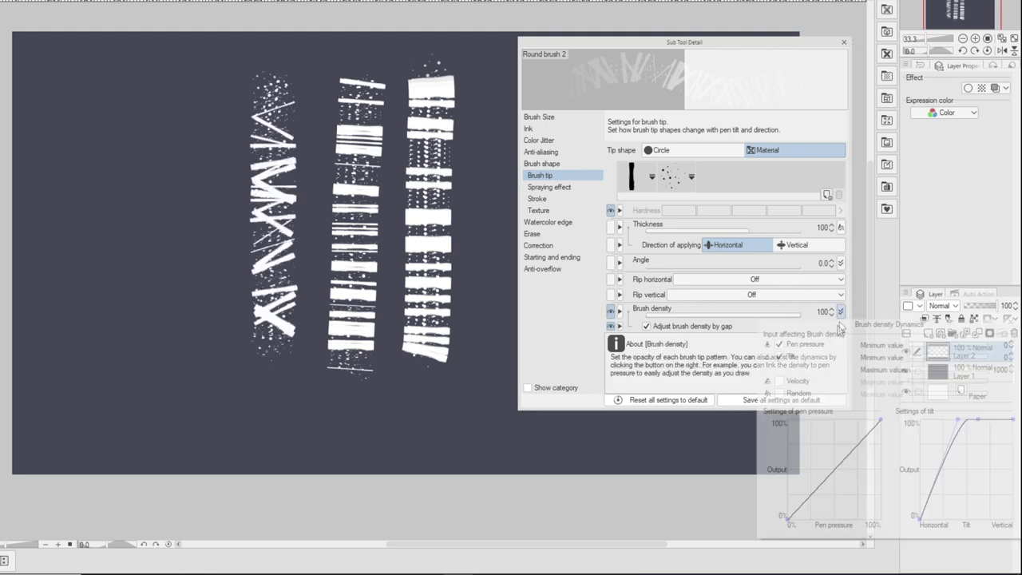
{"action": "left_click", "coordinate": [779, 394]}
{"action": "left_click_drag", "start_coordinate": [940, 394], "coordinate": [948, 391]}
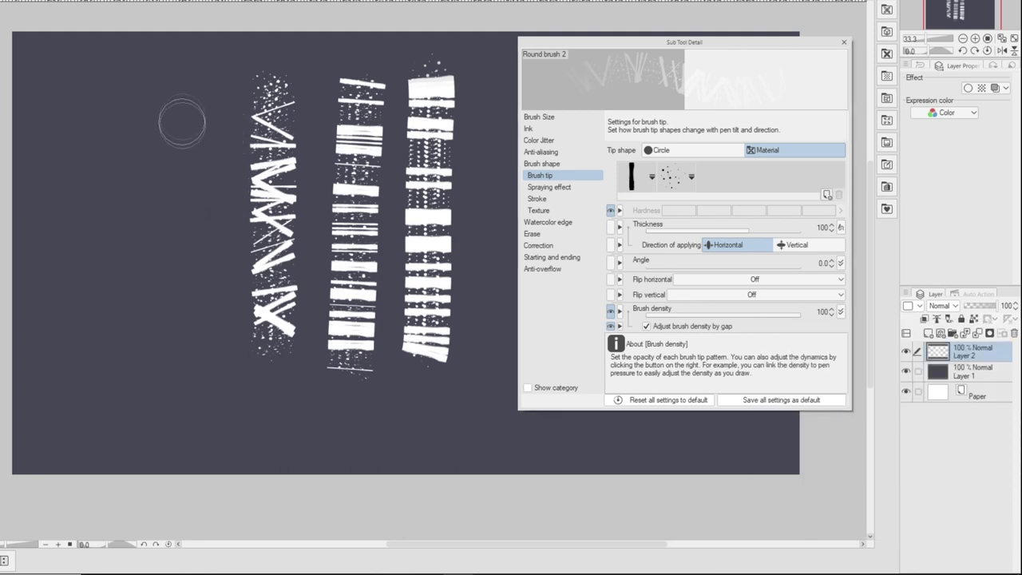
{"action": "mouse_move", "coordinate": [169, 88]}
{"action": "left_mouse_down"}
{"action": "mouse_move", "coordinate": [190, 205]}
{"action": "mouse_move", "coordinate": [192, 364]}
{"action": "left_mouse_up"}
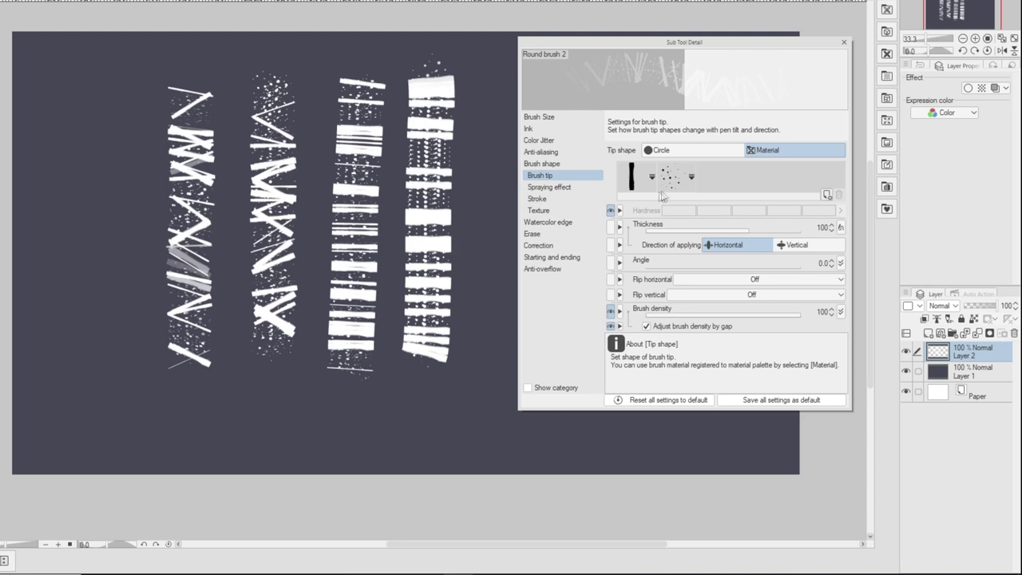
{"action": "left_click", "coordinate": [542, 163]}
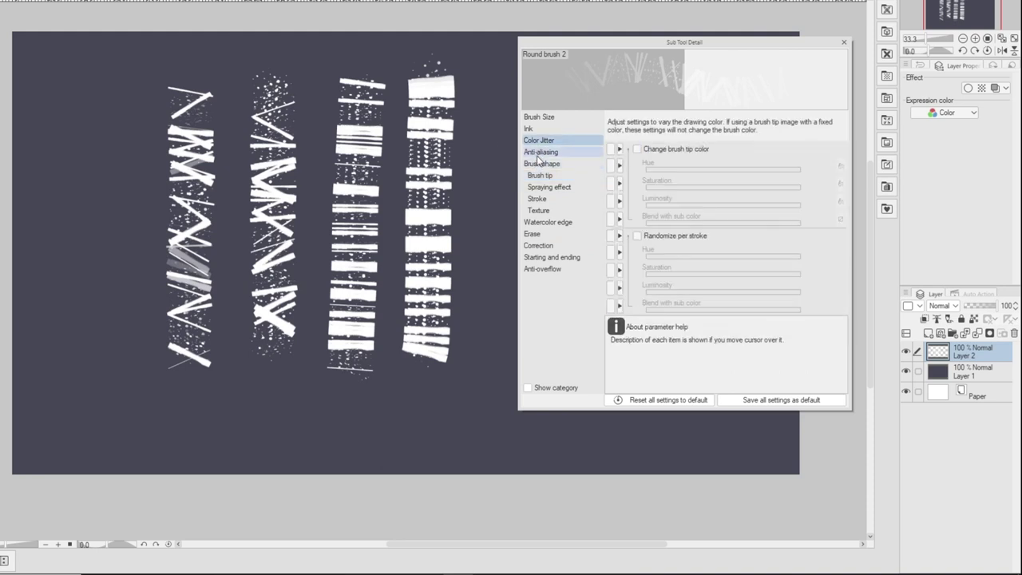
Step: Reduce the tip gap from 9.9 to 1.9 and paint a scribbled test stroke
{"action": "left_click", "coordinate": [541, 198]}
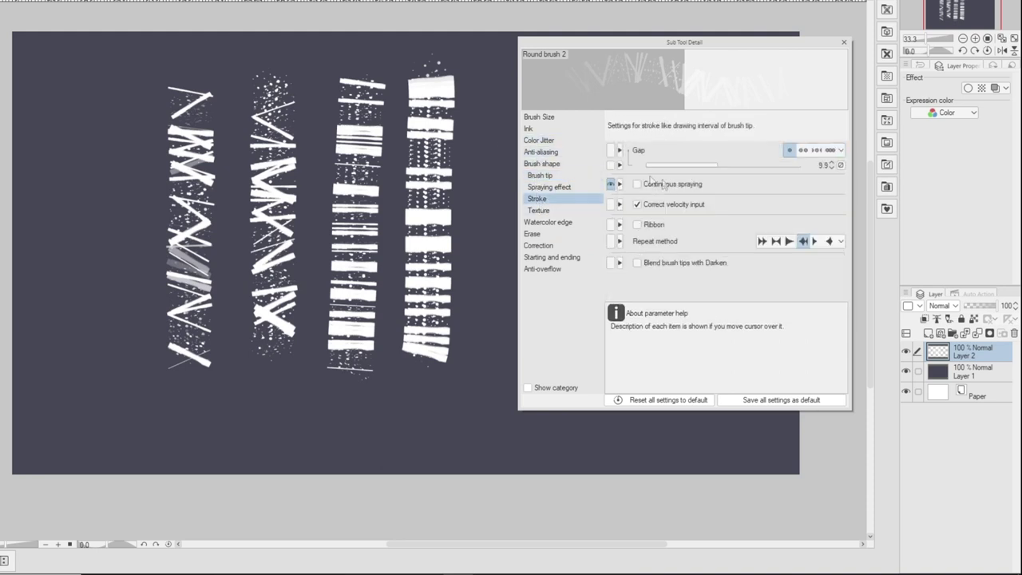
{"action": "left_click_drag", "start_coordinate": [715, 165], "coordinate": [692, 179]}
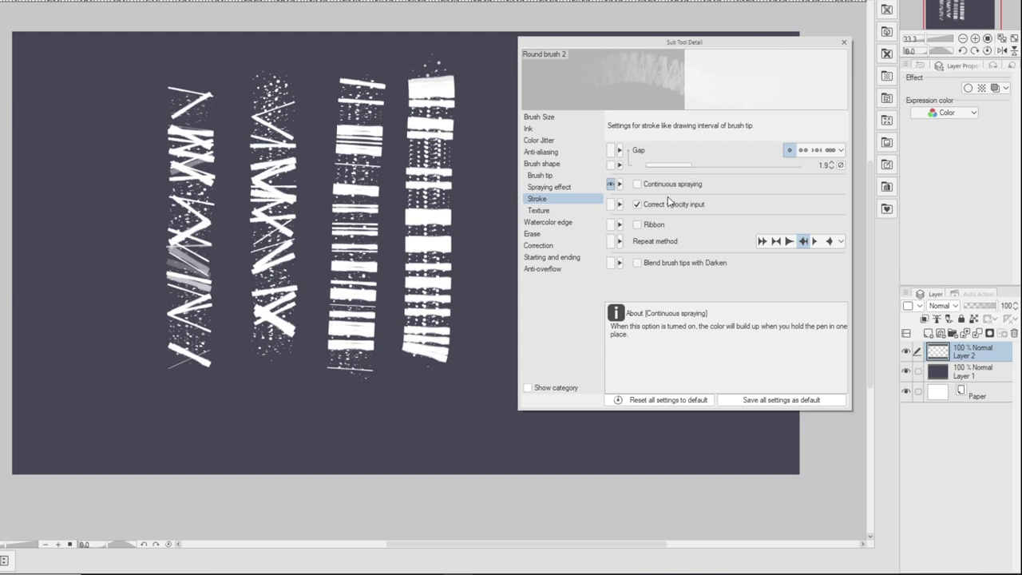
{"action": "left_click_drag", "start_coordinate": [96, 64], "coordinate": [88, 375]}
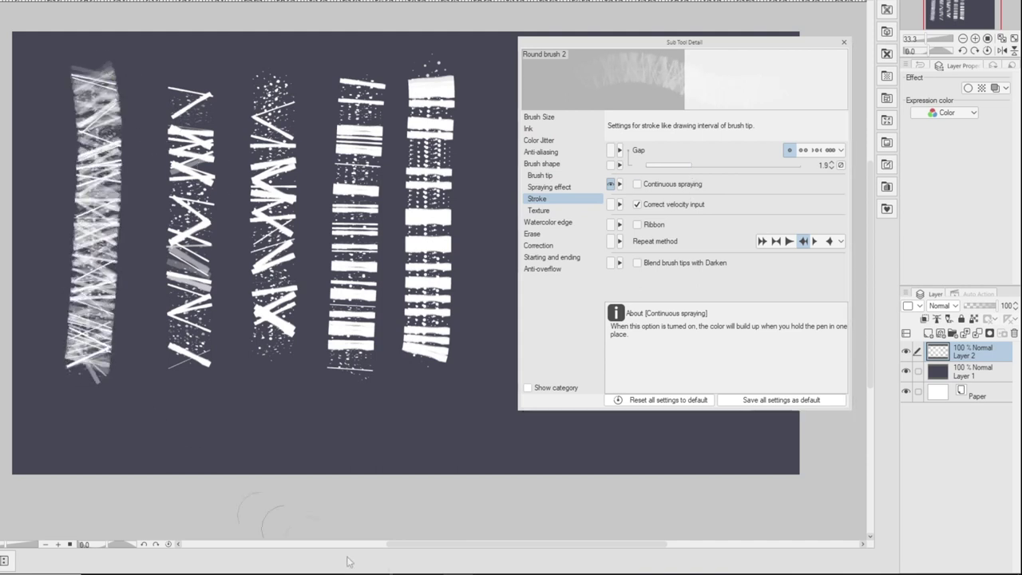
{"action": "mouse_move", "coordinate": [456, 568]}
{"action": "key", "text": "ctrl+z"}
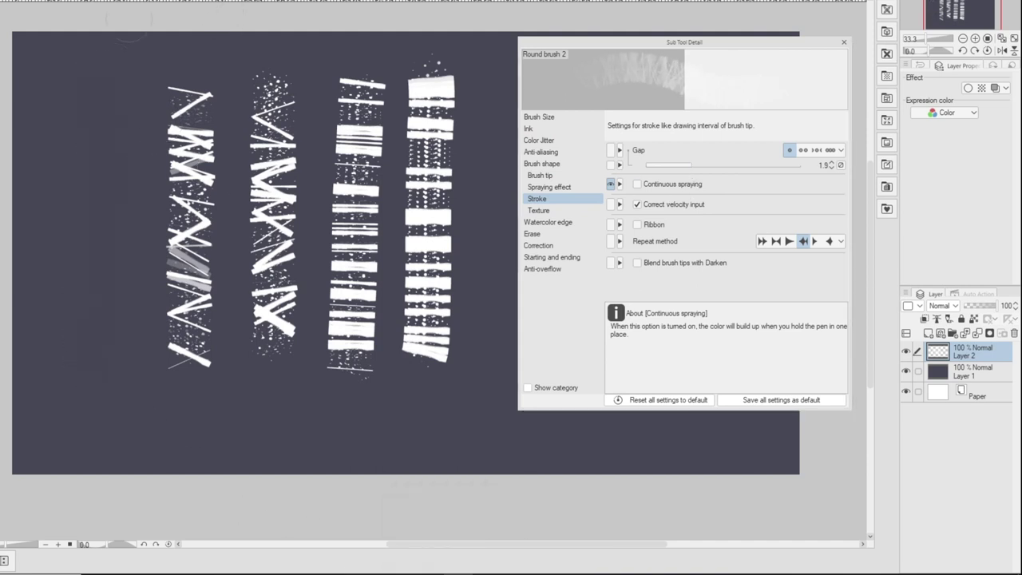
{"action": "left_click_drag", "start_coordinate": [102, 72], "coordinate": [94, 355]}
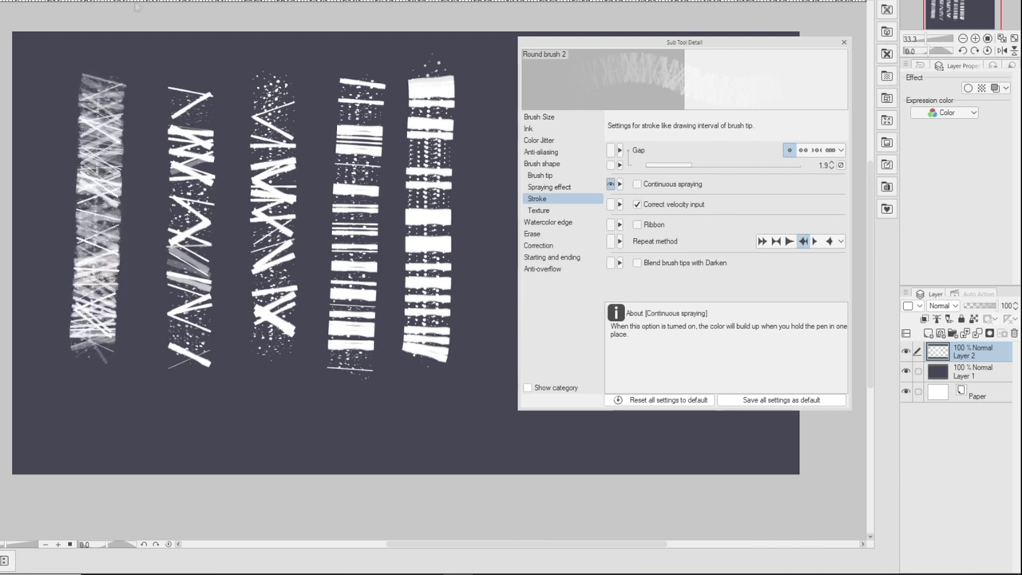
{"action": "key", "text": "ctrl+z"}
{"action": "left_click_drag", "start_coordinate": [119, 63], "coordinate": [104, 382]}
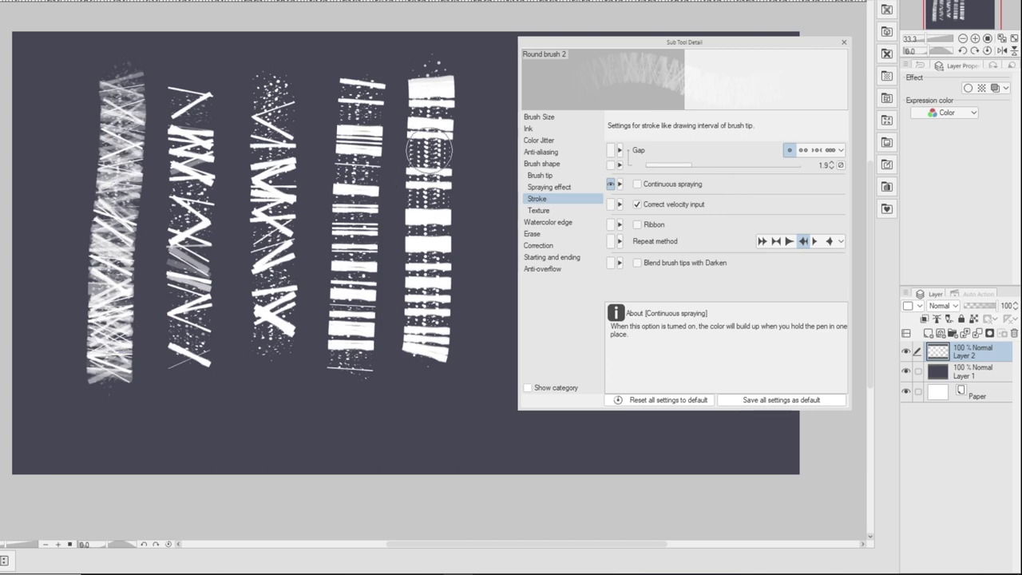
Step: Turn on Darken tip blending, paint a test column, and shift the layer right
{"action": "left_click", "coordinate": [637, 264]}
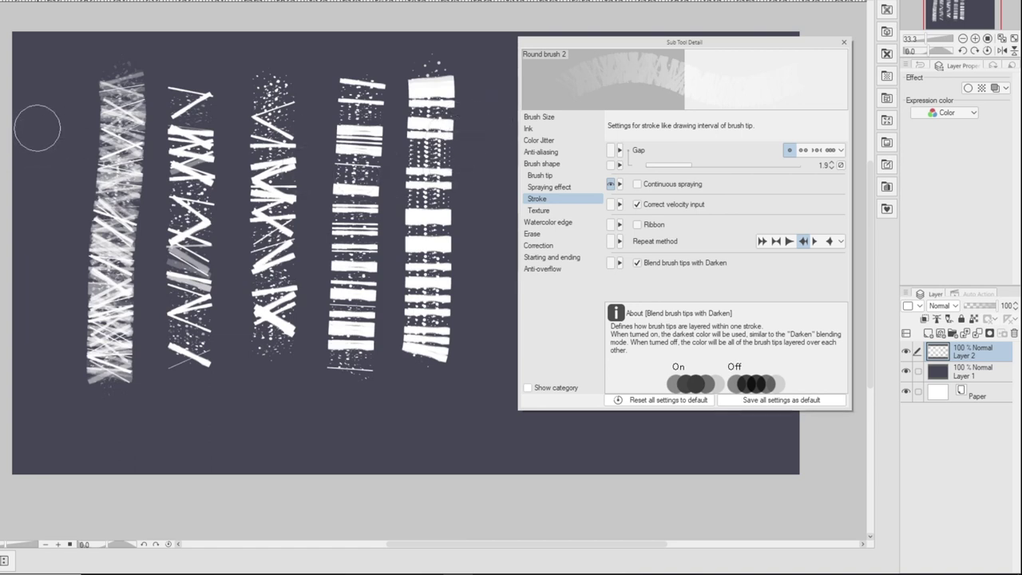
{"action": "mouse_move", "coordinate": [32, 128]}
{"action": "left_mouse_down"}
{"action": "mouse_move", "coordinate": [45, 125]}
{"action": "mouse_move", "coordinate": [51, 375]}
{"action": "mouse_move", "coordinate": [78, 401]}
{"action": "left_mouse_up"}
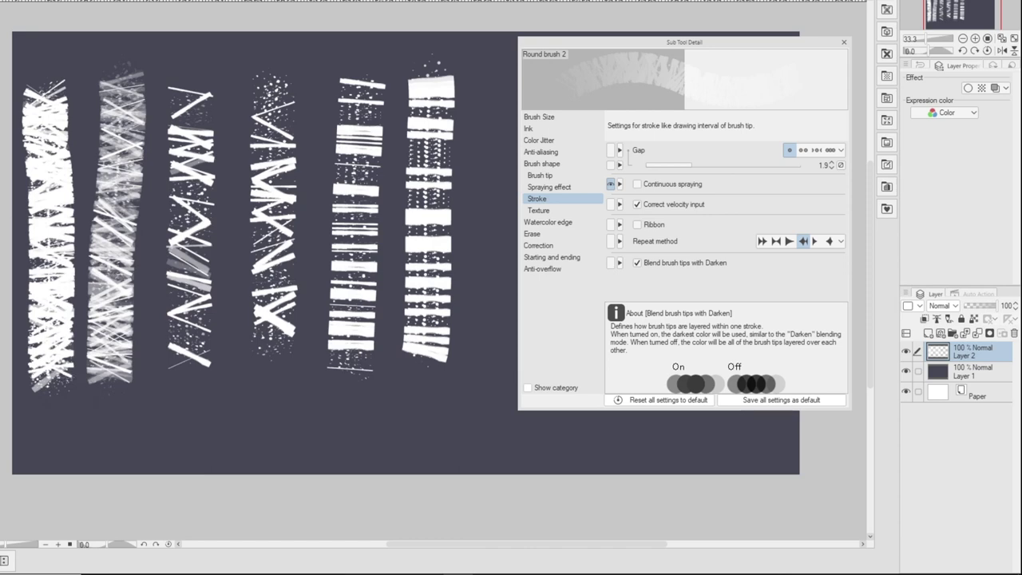
{"action": "key", "text": "k"}
{"action": "left_click_drag", "start_coordinate": [240, 239], "coordinate": [277, 238]}
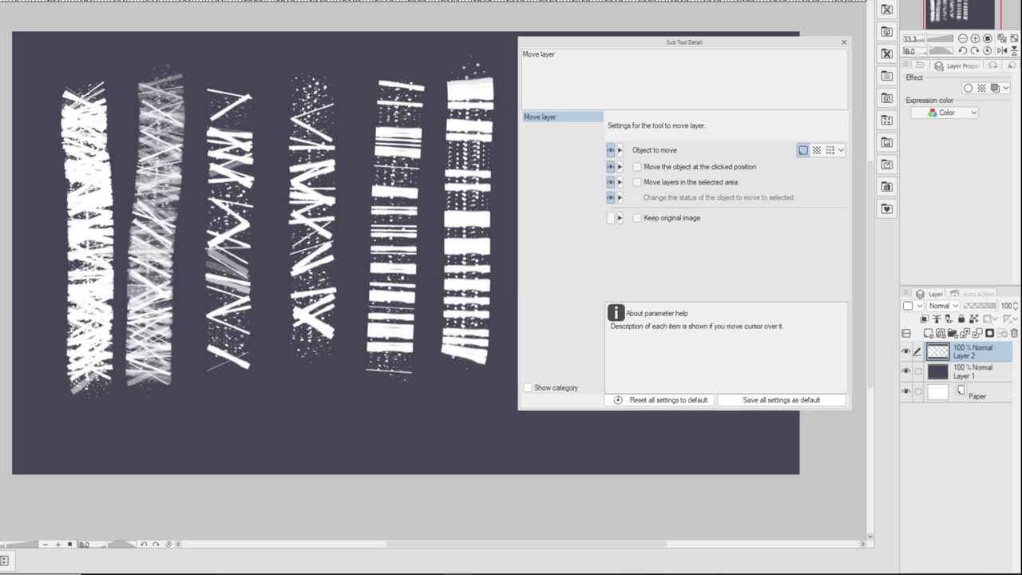
Step: Move the earlier strokes right and paint a dense white column at left with Round brush 2
{"action": "key", "text": "ctrl+z"}
{"action": "key", "text": "ctrl+z"}
{"action": "left_click_drag", "start_coordinate": [239, 239], "coordinate": [286, 246]}
{"action": "key", "text": "b"}
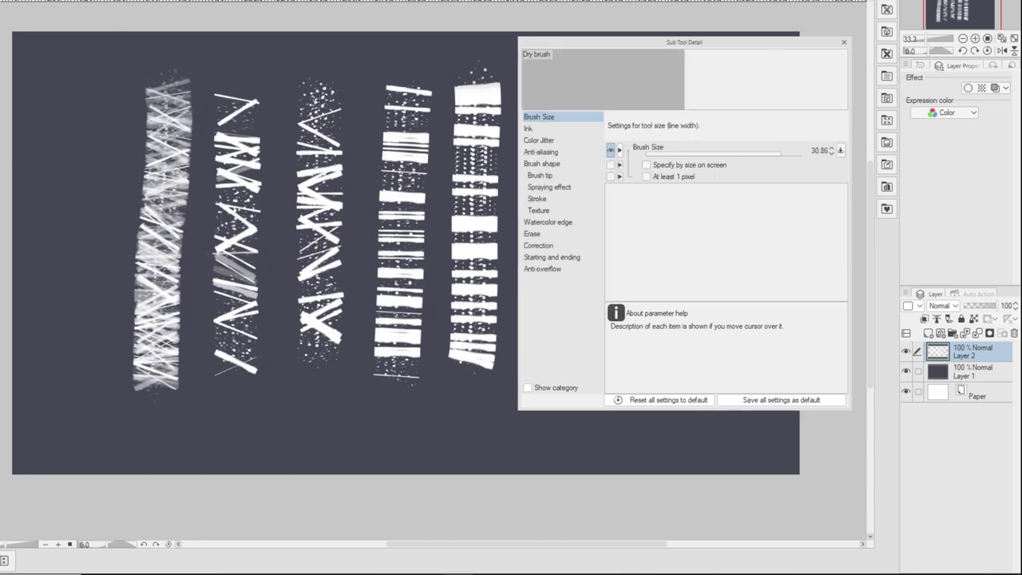
{"action": "key", "text": "b"}
{"action": "left_click_drag", "start_coordinate": [80, 87], "coordinate": [84, 387]}
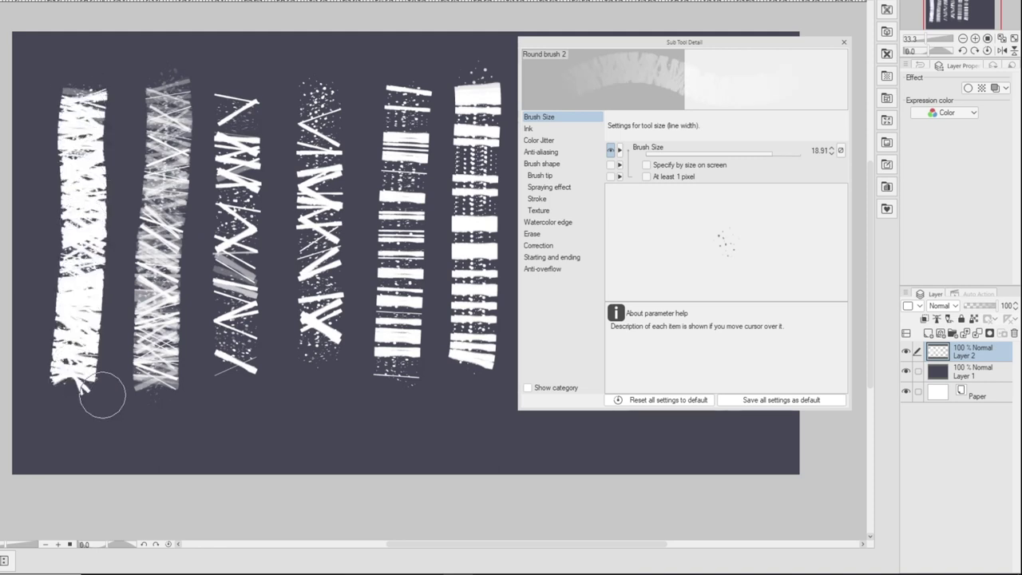
Step: Review the Brush tip, Texture, Spraying, Brush shape, Anti-aliasing, Color Jitter and Stroke settings
{"action": "left_click", "coordinate": [539, 174]}
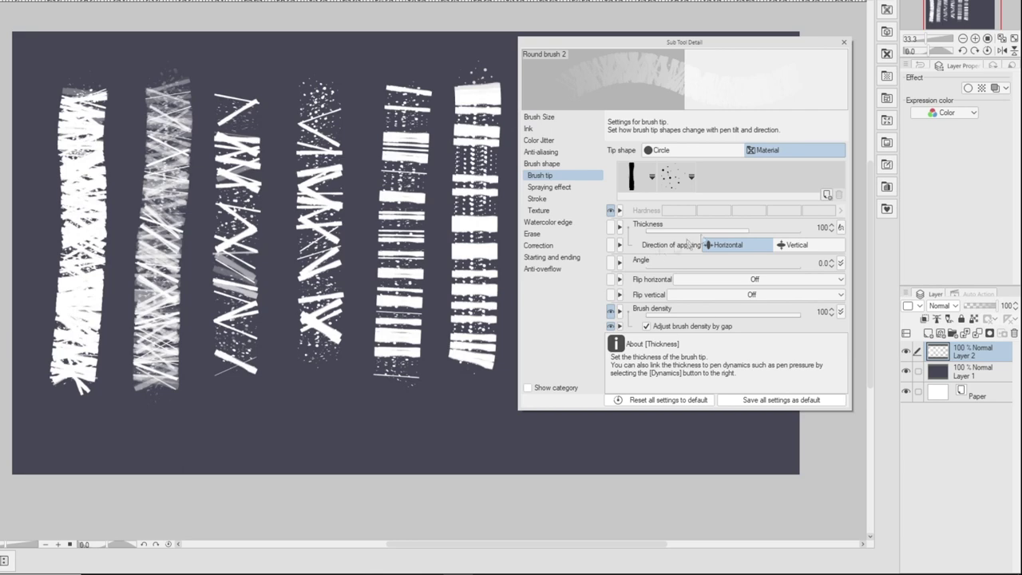
{"action": "left_click", "coordinate": [840, 229]}
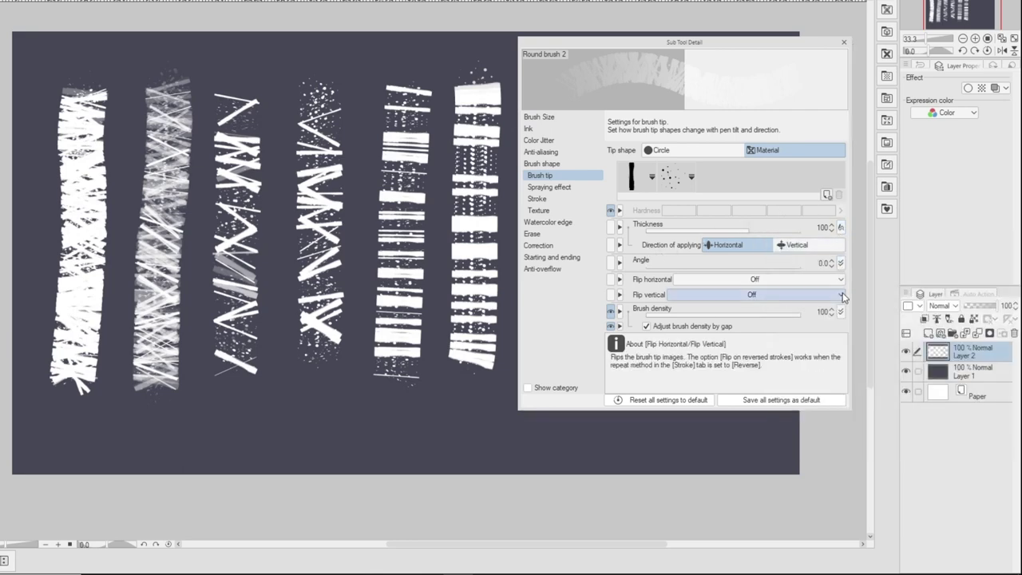
{"action": "left_click", "coordinate": [548, 210]}
{"action": "left_click", "coordinate": [549, 198]}
{"action": "left_click", "coordinate": [549, 187]}
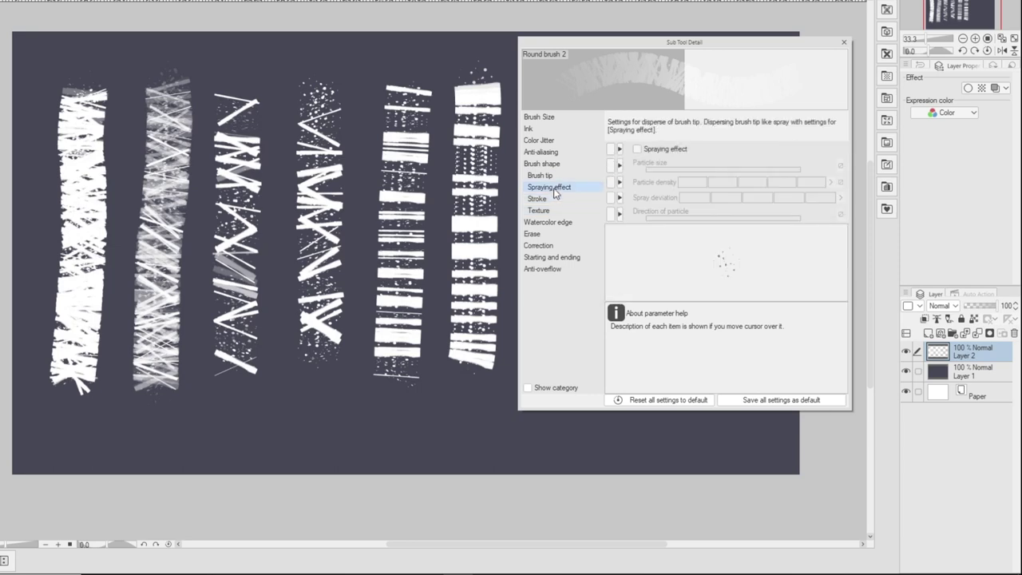
{"action": "left_click", "coordinate": [551, 199]}
{"action": "left_click", "coordinate": [555, 208]}
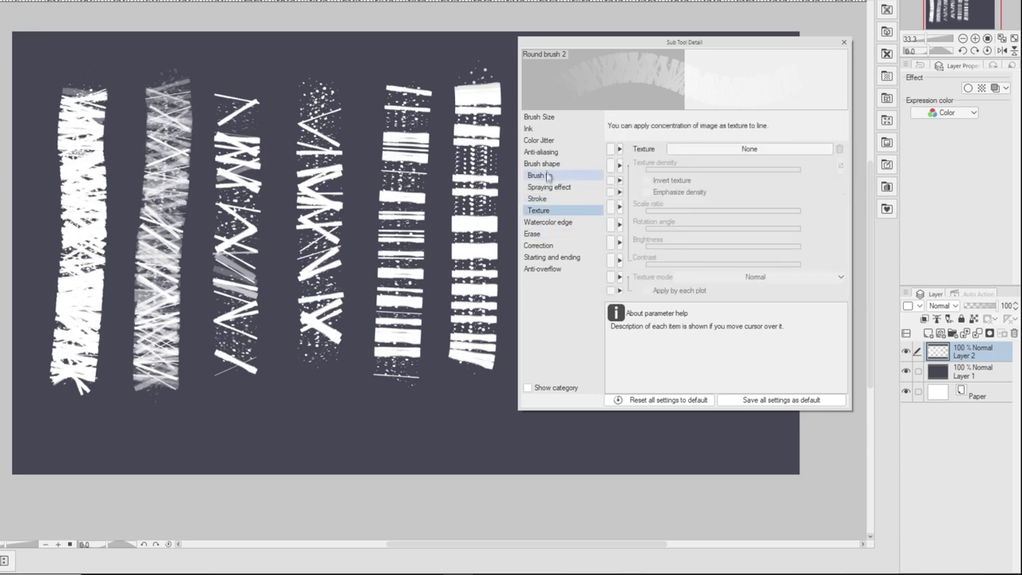
{"action": "left_click", "coordinate": [542, 164]}
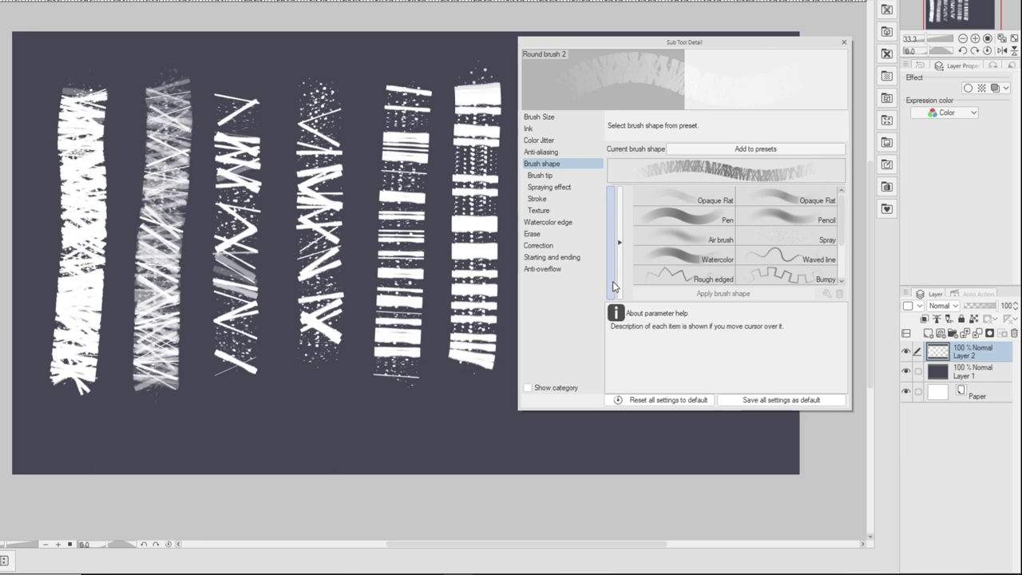
{"action": "left_click", "coordinate": [567, 152]}
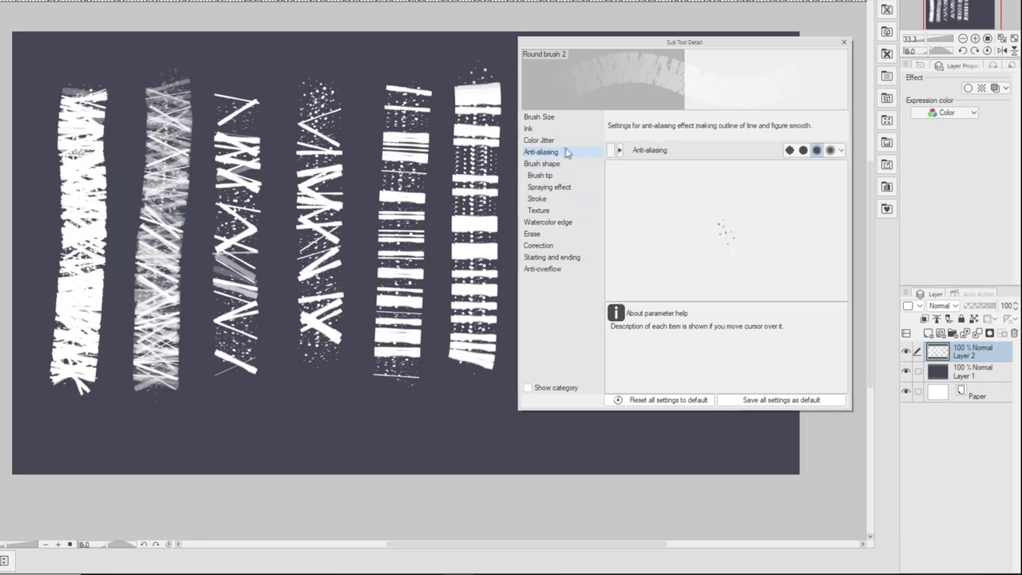
{"action": "left_click", "coordinate": [594, 140]}
{"action": "left_click", "coordinate": [568, 198]}
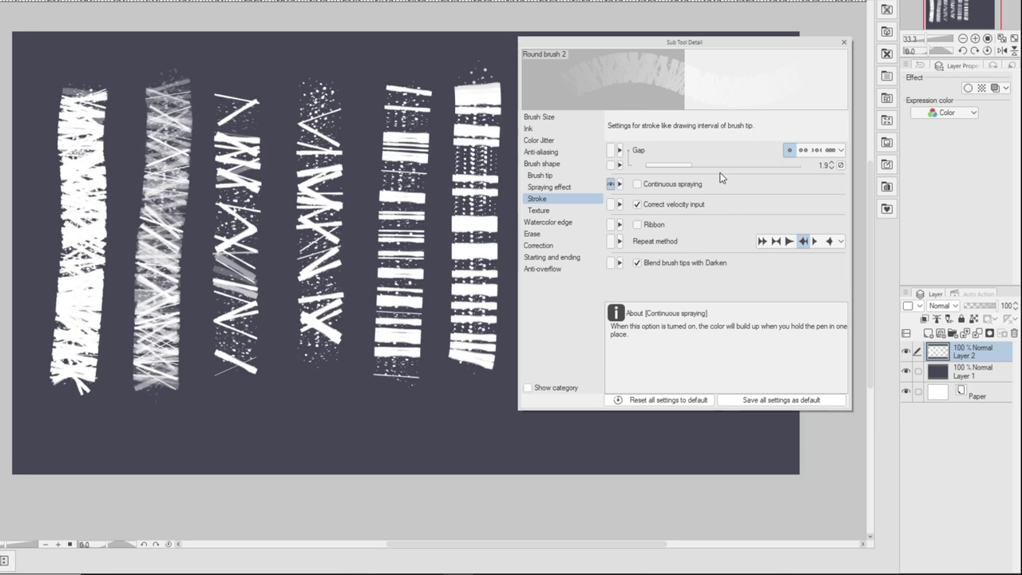
Step: Bring the screen recorder to the front
{"action": "key", "text": "alt+Tab"}
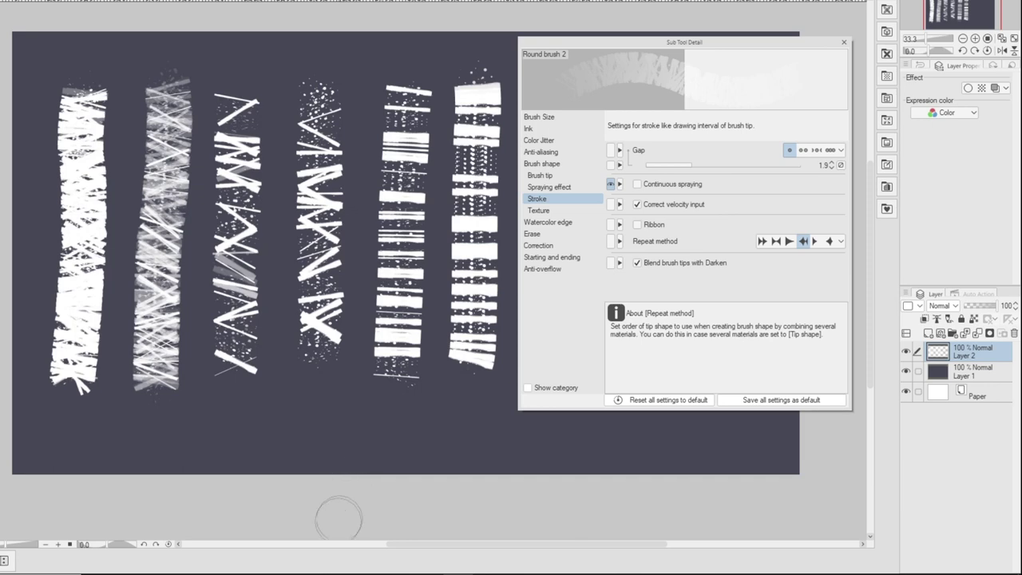
{"action": "mouse_move", "coordinate": [307, 568]}
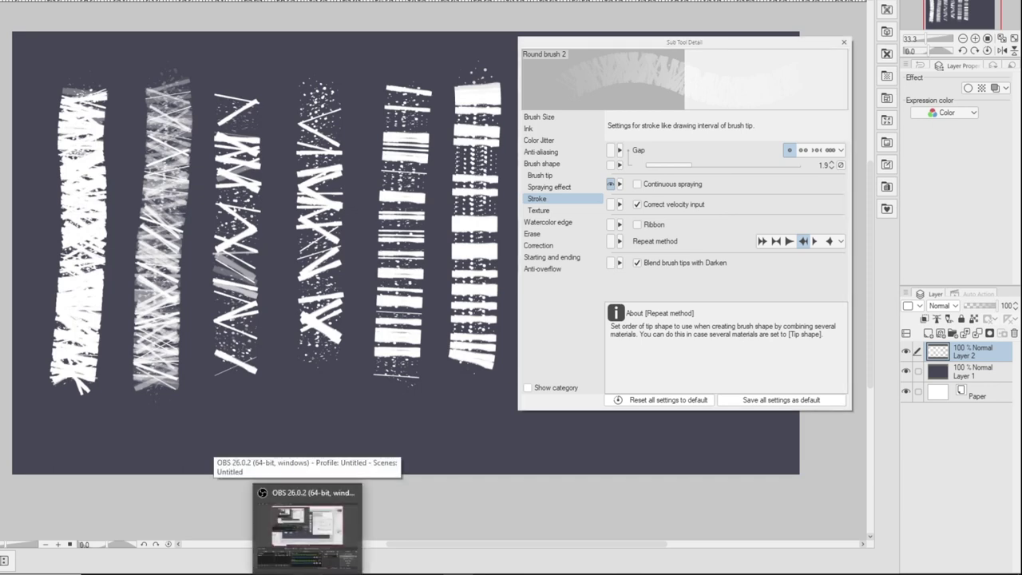
{"action": "left_click", "coordinate": [307, 531]}
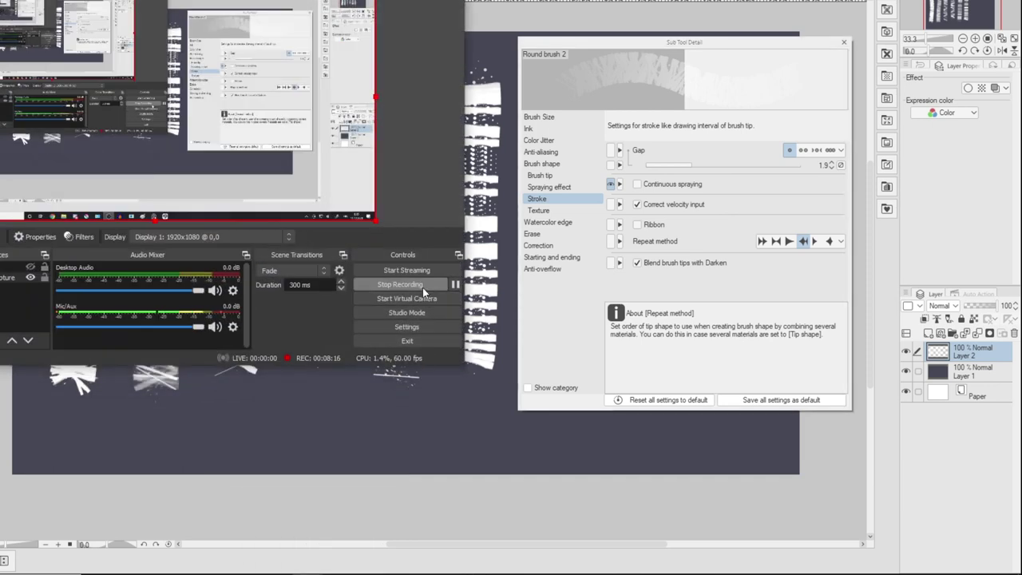